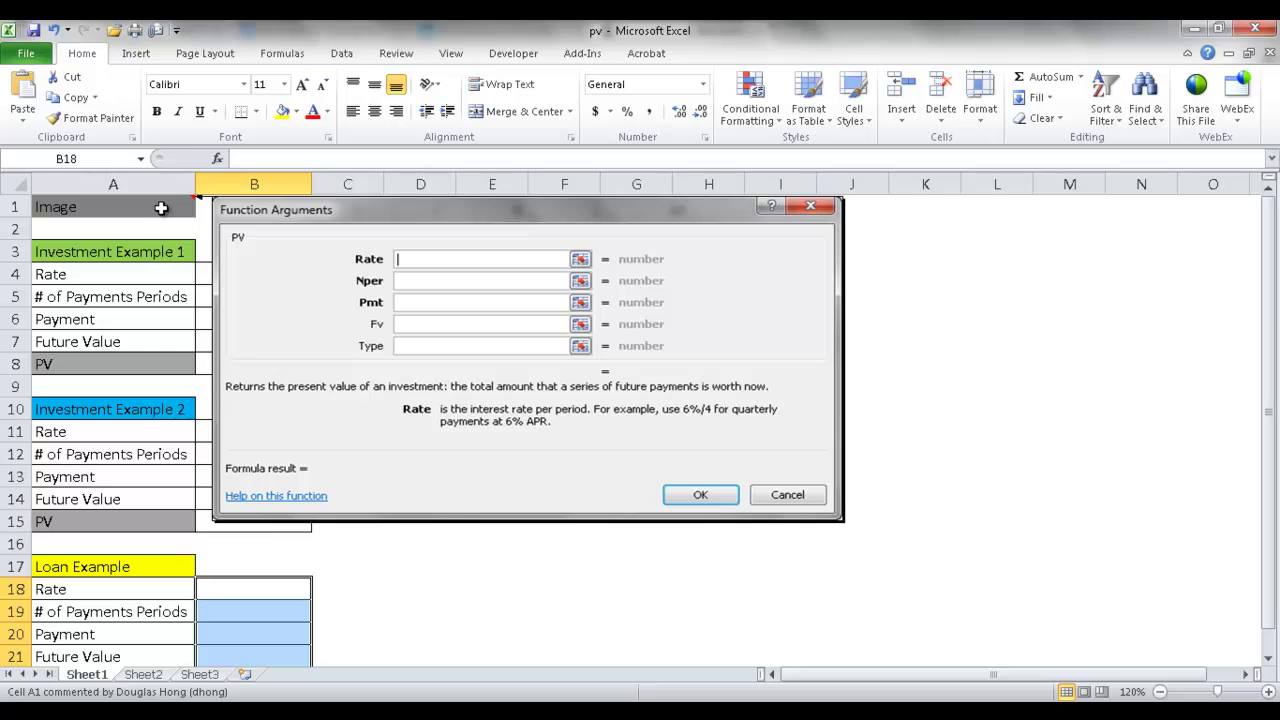
Step: Show Investment Example 1's problem note and move it out to columns D–E
{"action": "key", "text": "Escape"}
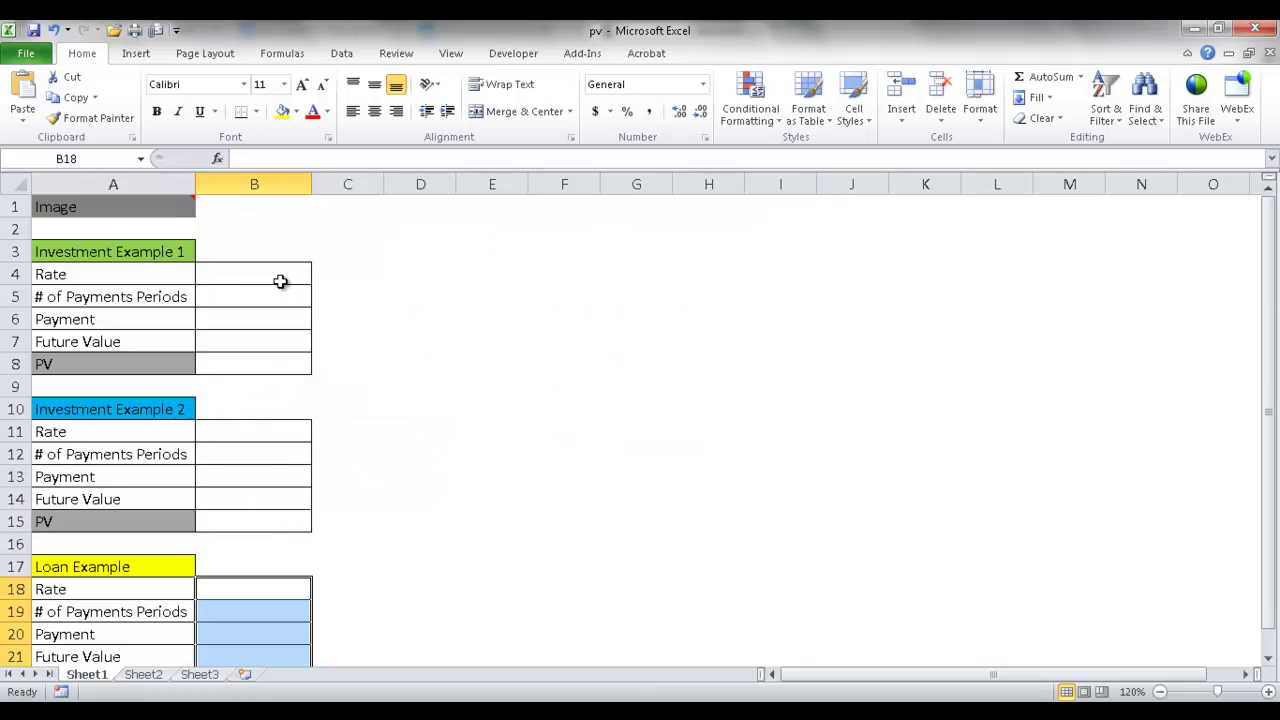
{"action": "left_click", "coordinate": [157, 253]}
{"action": "left_click_drag", "start_coordinate": [190, 308], "coordinate": [476, 302]}
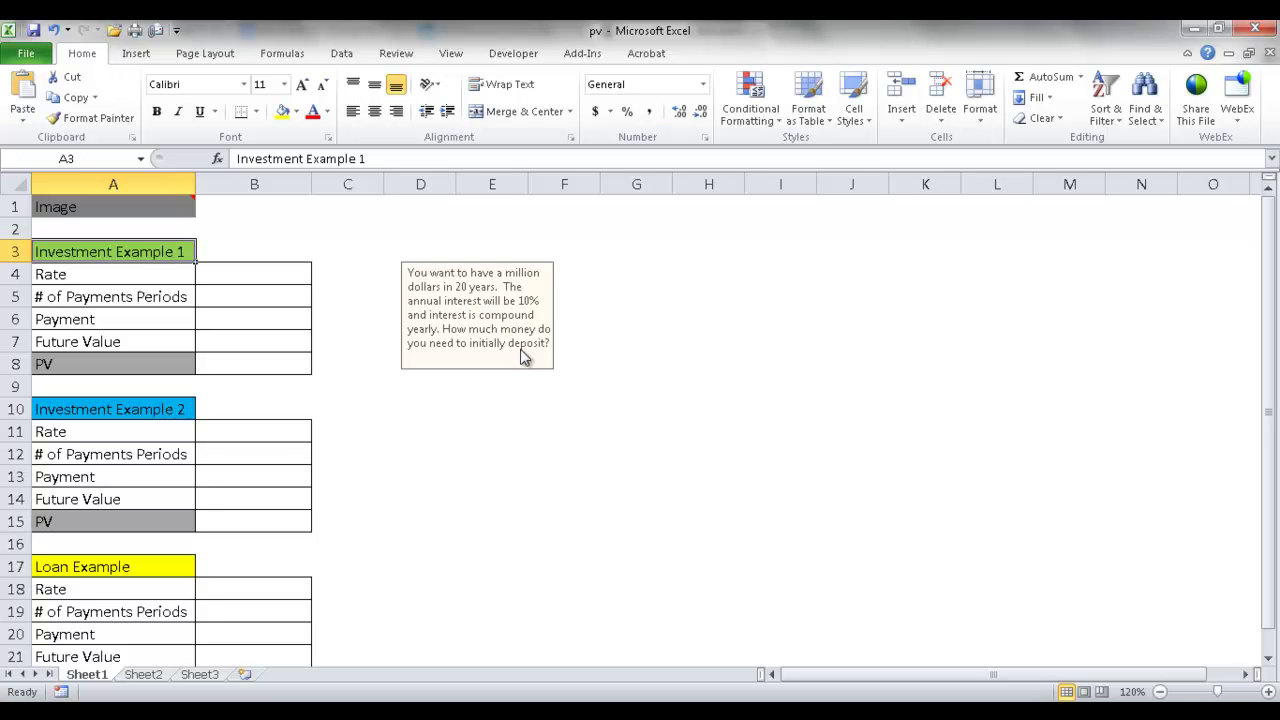
Step: Enter rate .10 in B4, 1 period in B5 and future value 1000000 in B7
{"action": "left_click", "coordinate": [252, 274]}
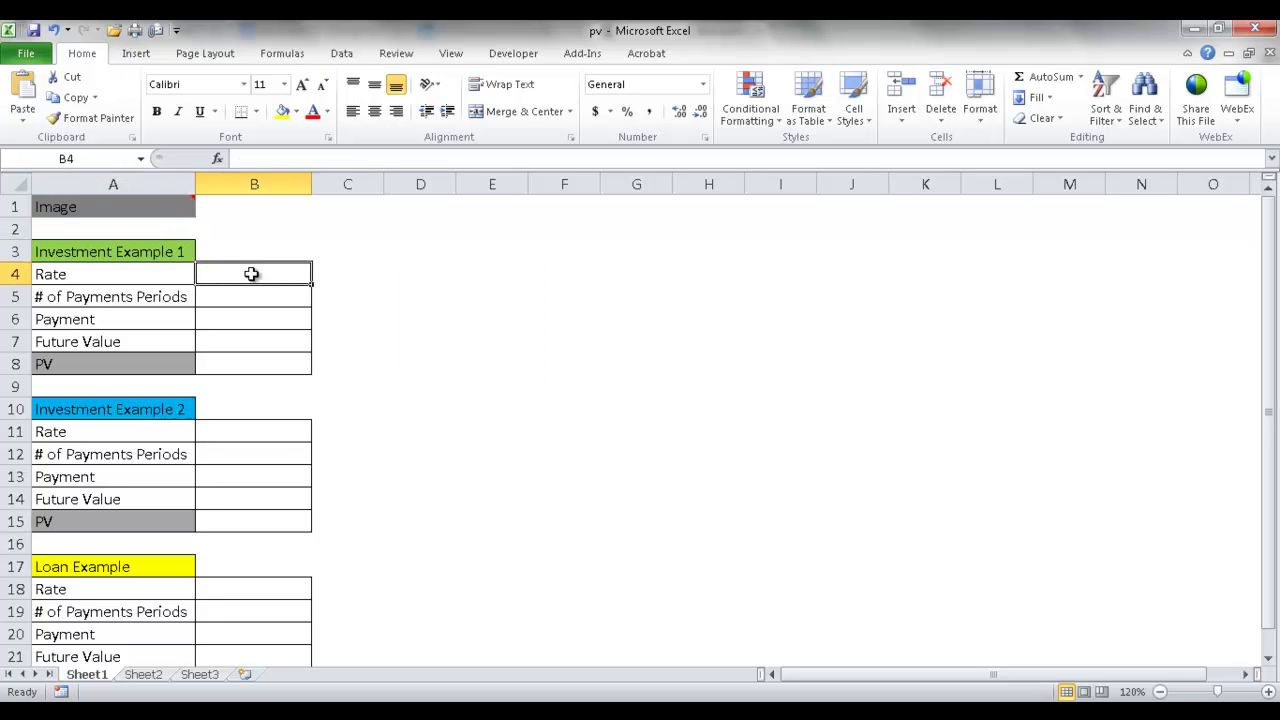
{"action": "type", "text": ".10"}
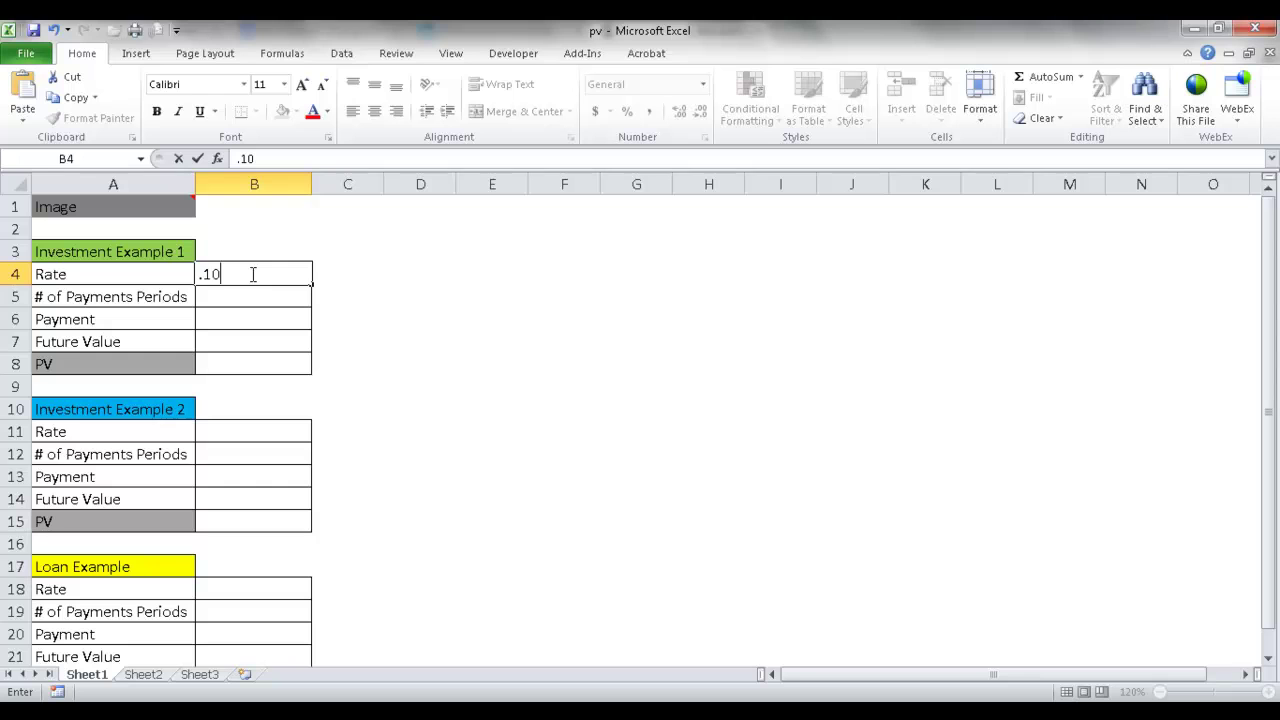
{"action": "left_click", "coordinate": [273, 300]}
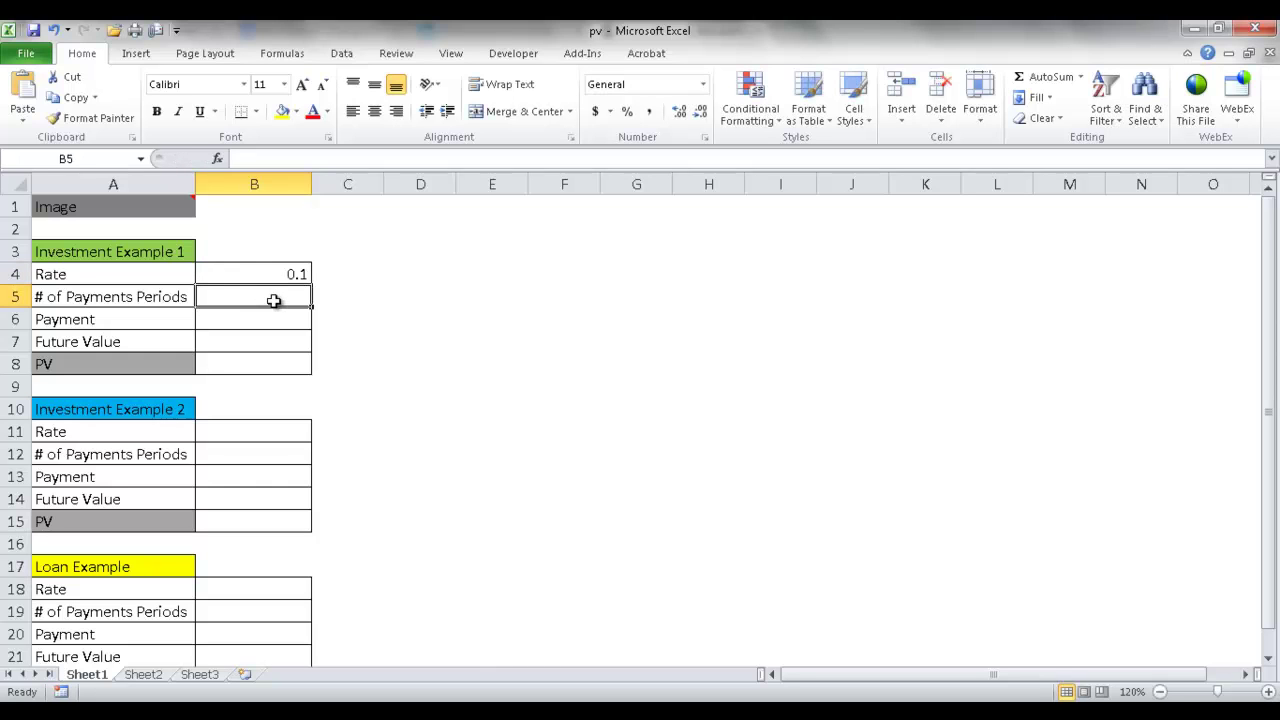
{"action": "type", "text": "1"}
{"action": "left_click", "coordinate": [383, 302]}
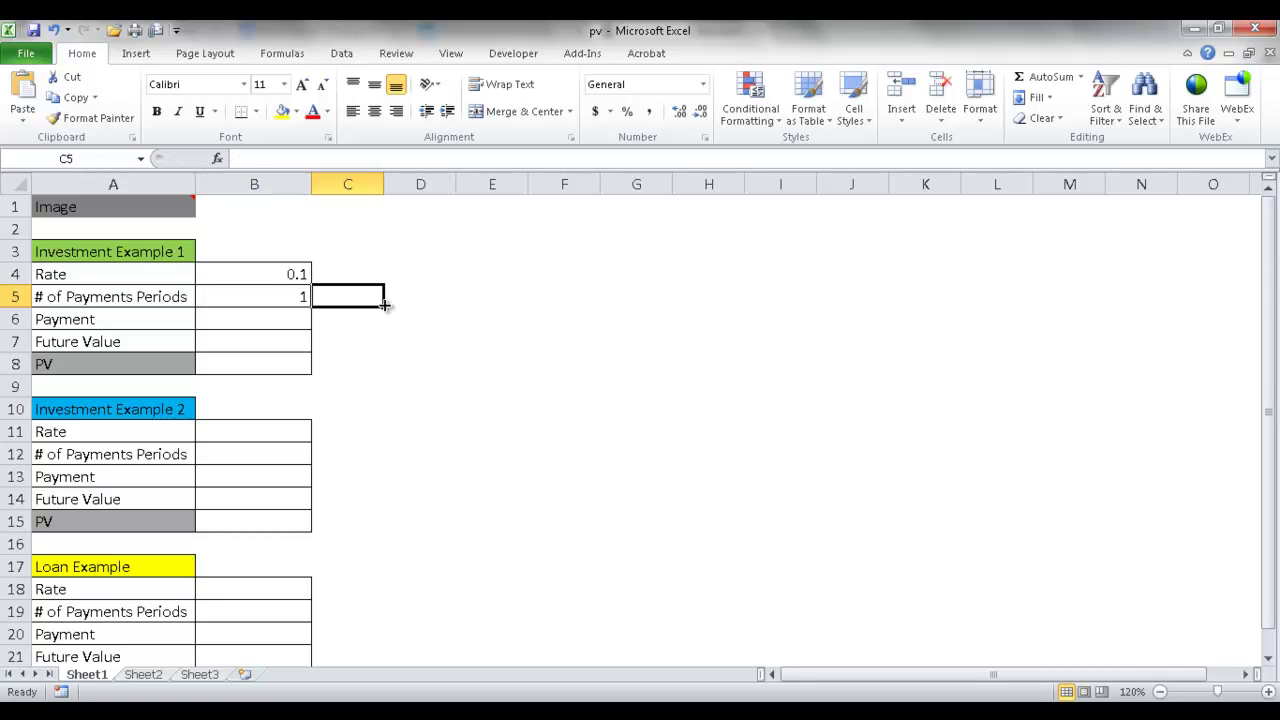
{"action": "left_click", "coordinate": [258, 322]}
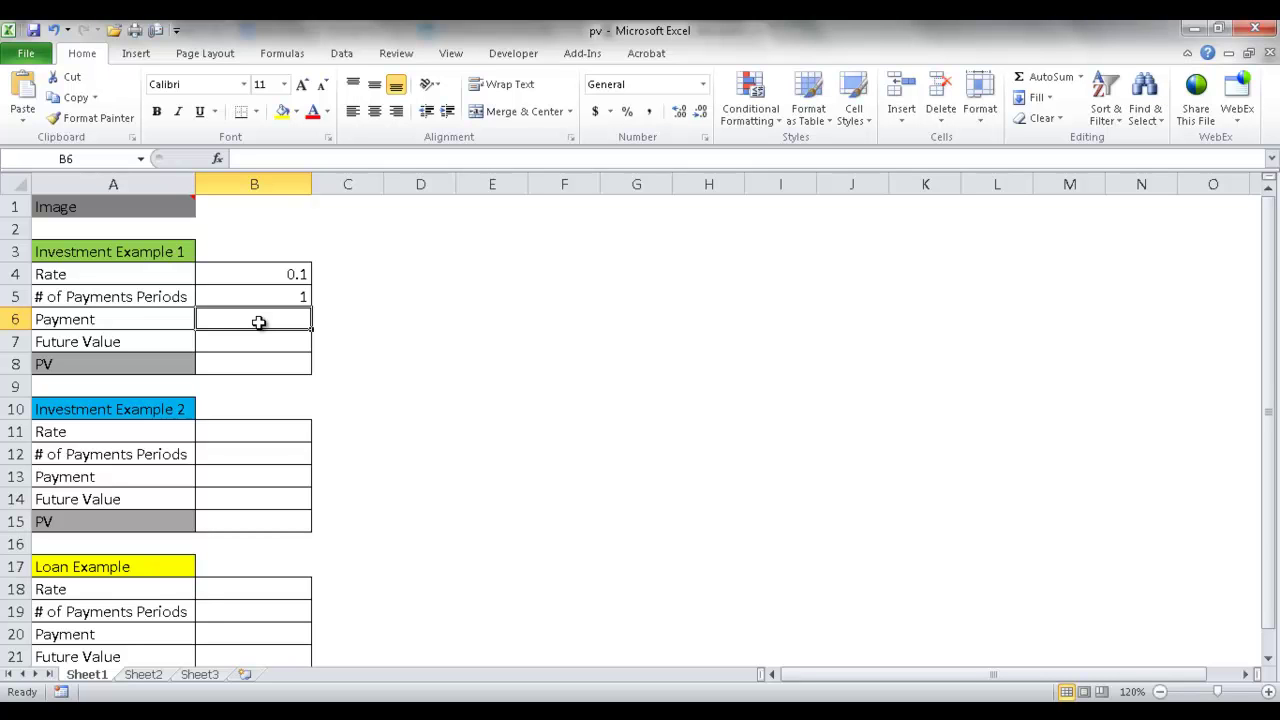
{"action": "left_click", "coordinate": [258, 338]}
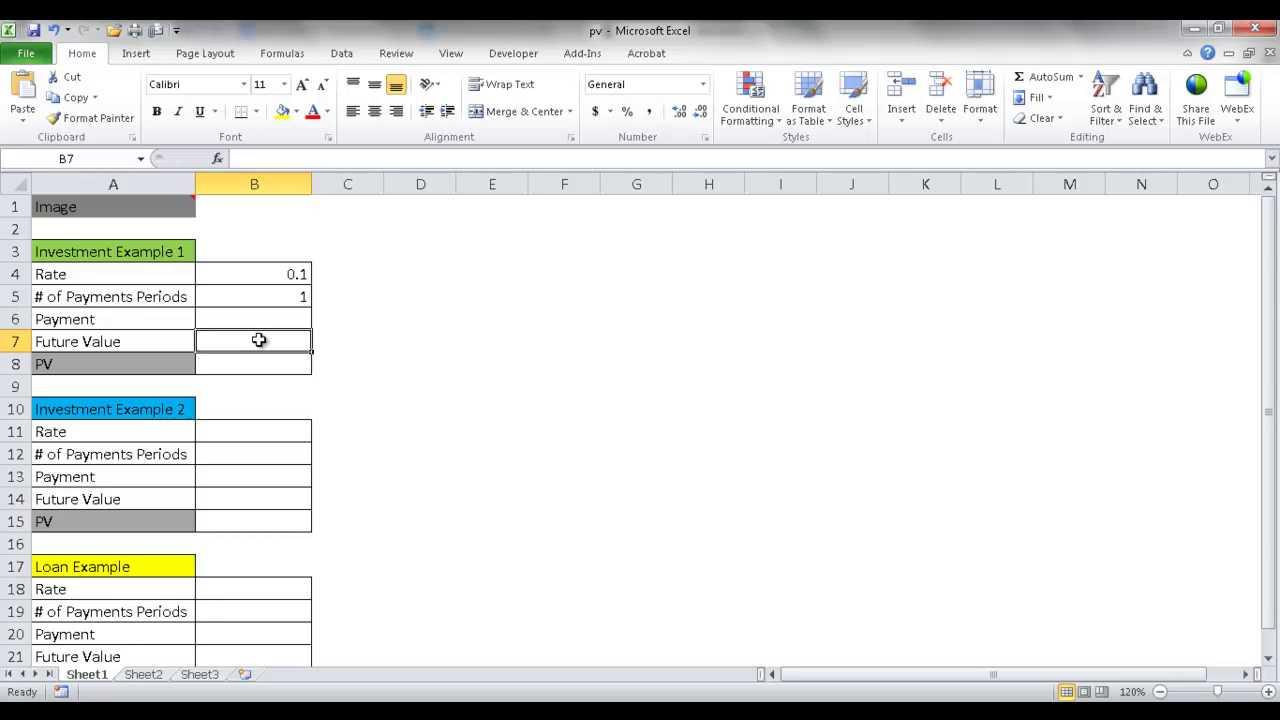
{"action": "type", "text": "1"}
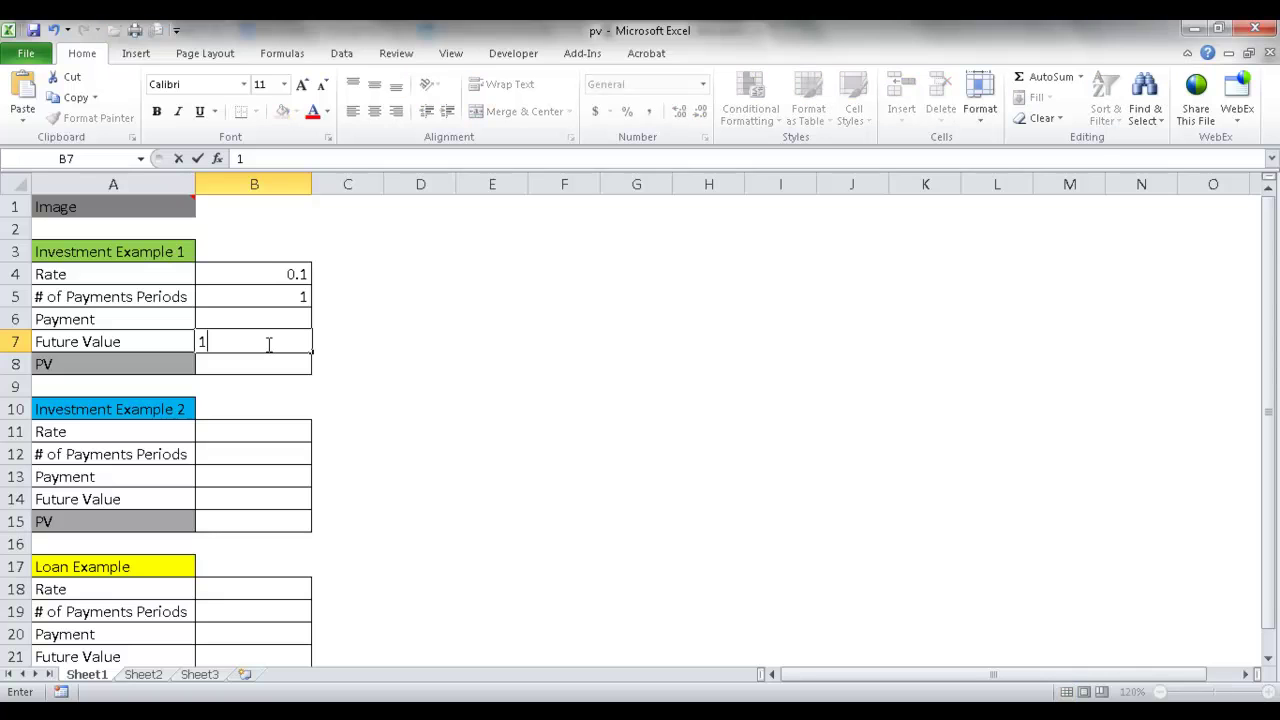
{"action": "type", "text": "000000"}
{"action": "left_click", "coordinate": [266, 364]}
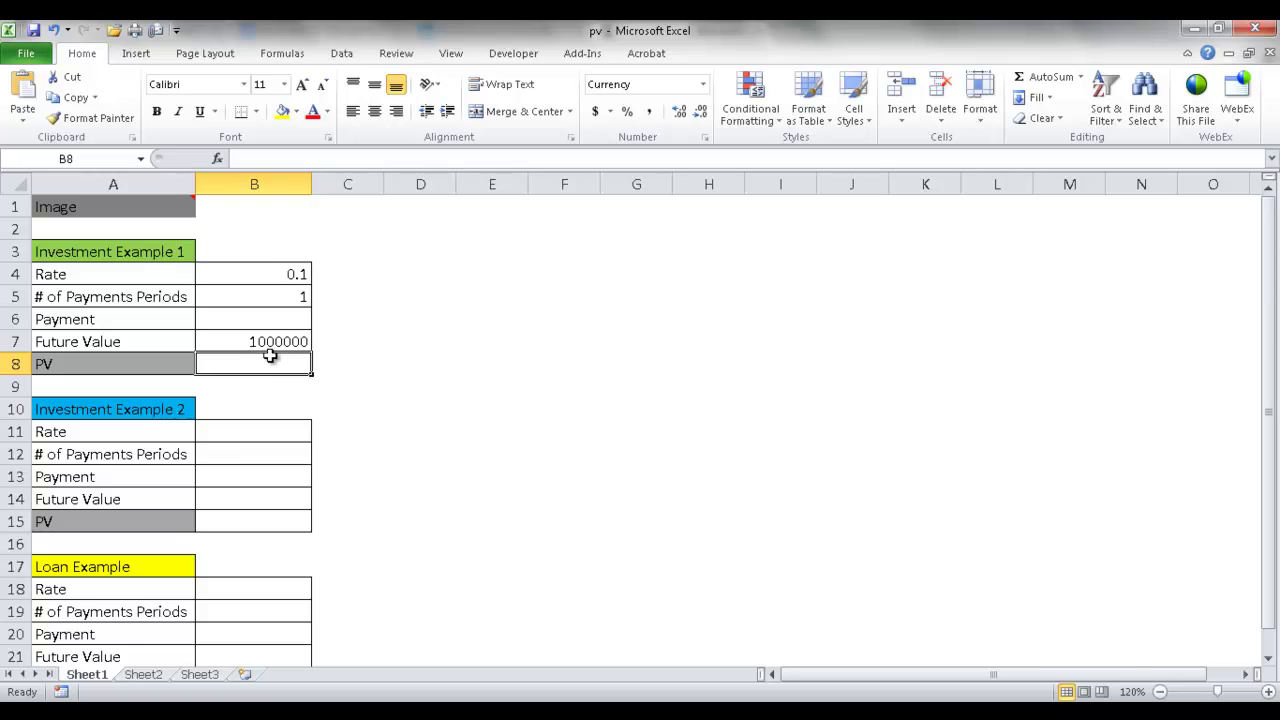
{"action": "left_click", "coordinate": [297, 158]}
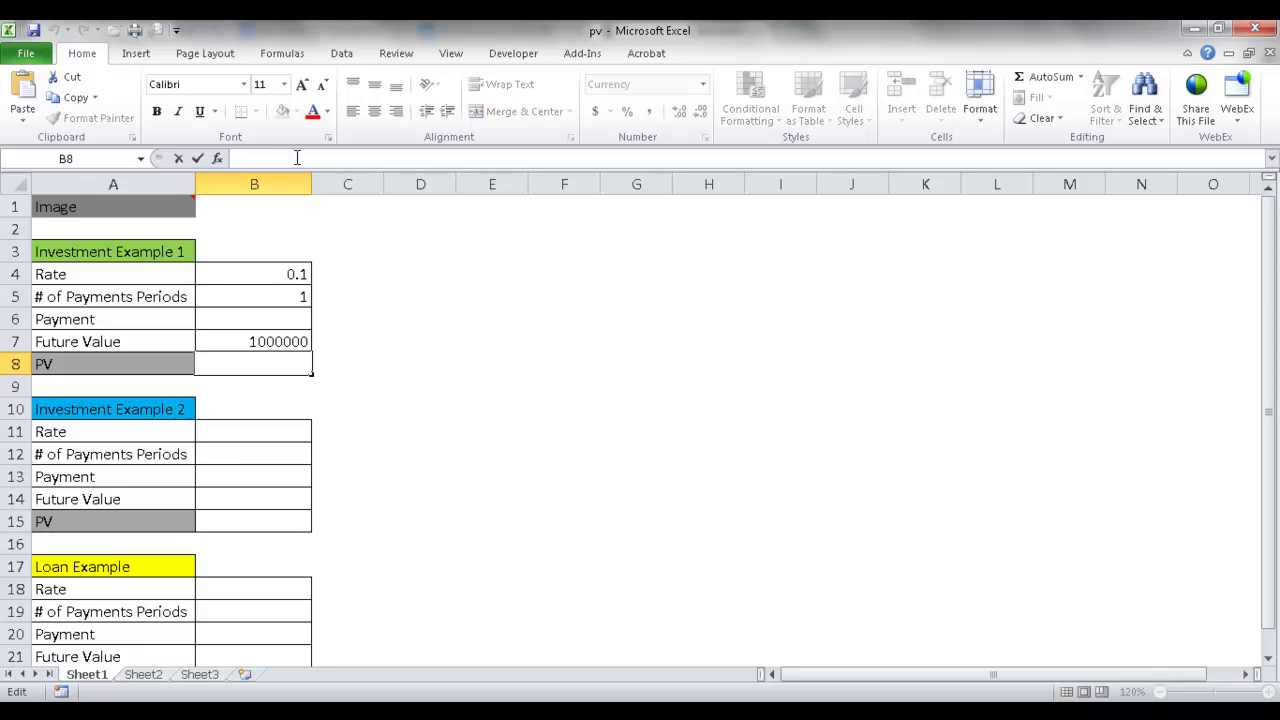
Step: Enter =PV(B4,B5*20,,B7) in B8, returning ($148,643.63)
{"action": "type", "text": "=pv"}
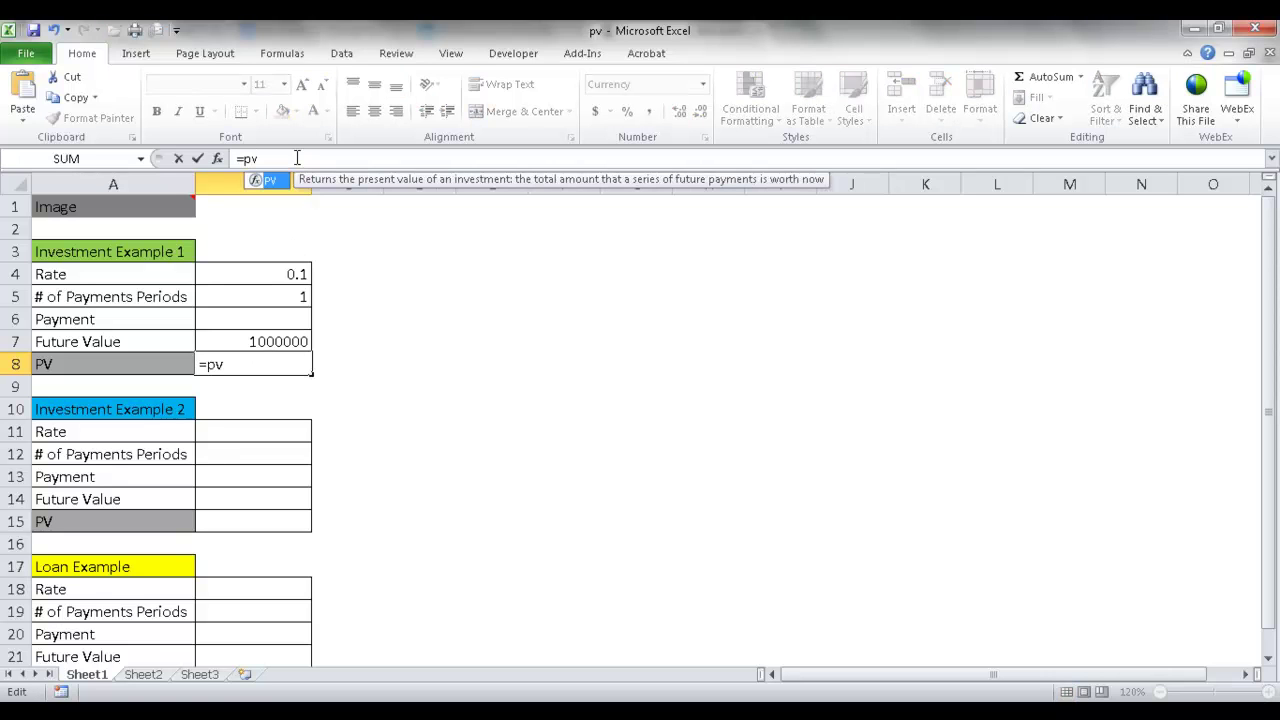
{"action": "type", "text": "("}
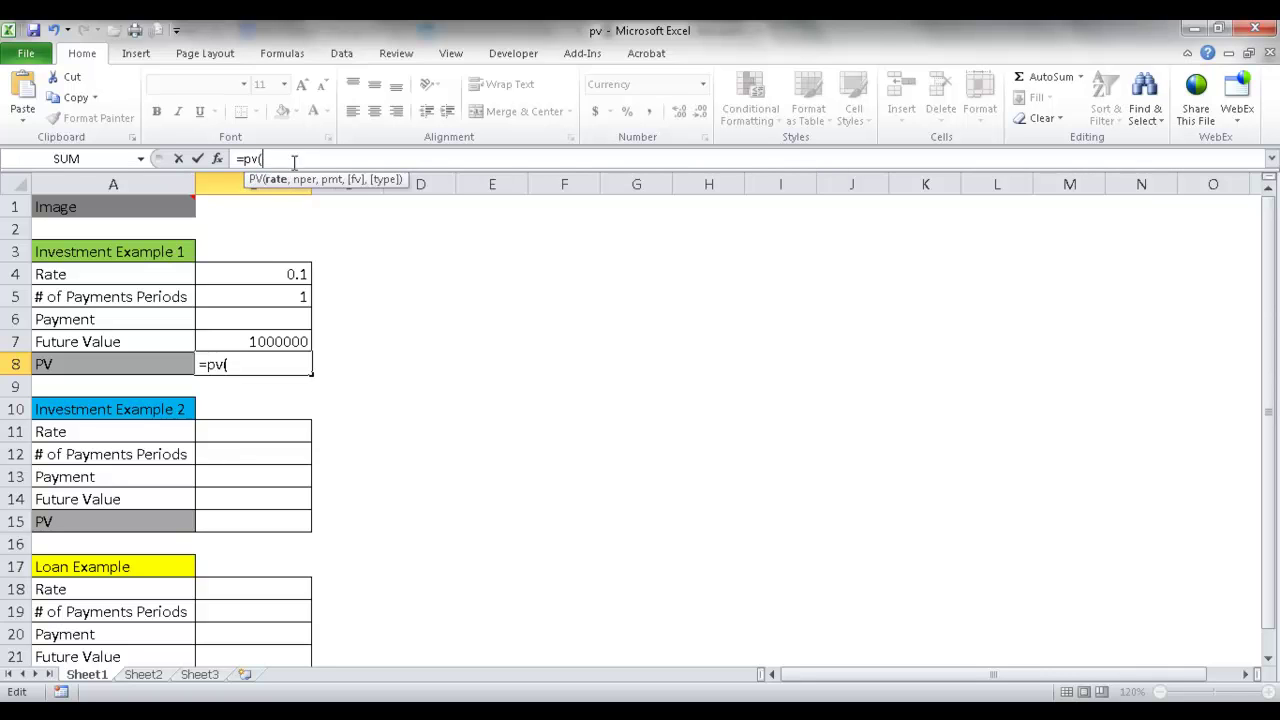
{"action": "left_click", "coordinate": [286, 273]}
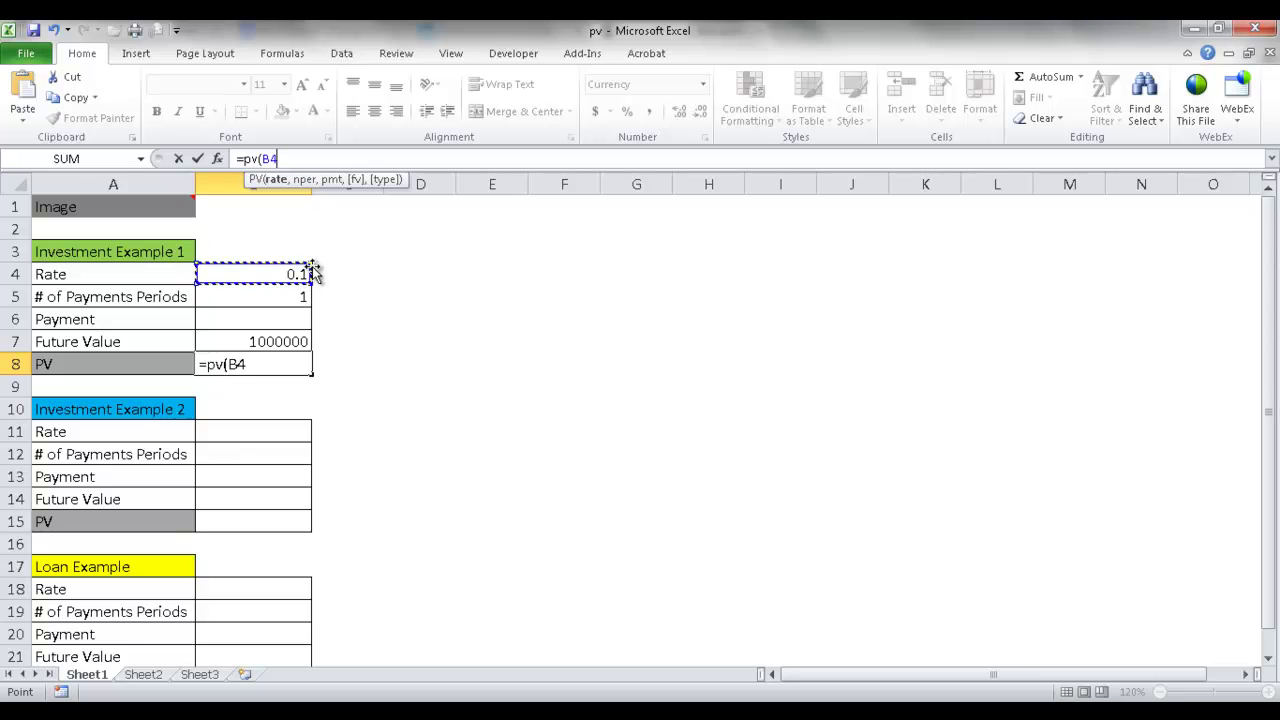
{"action": "type", "text": ","}
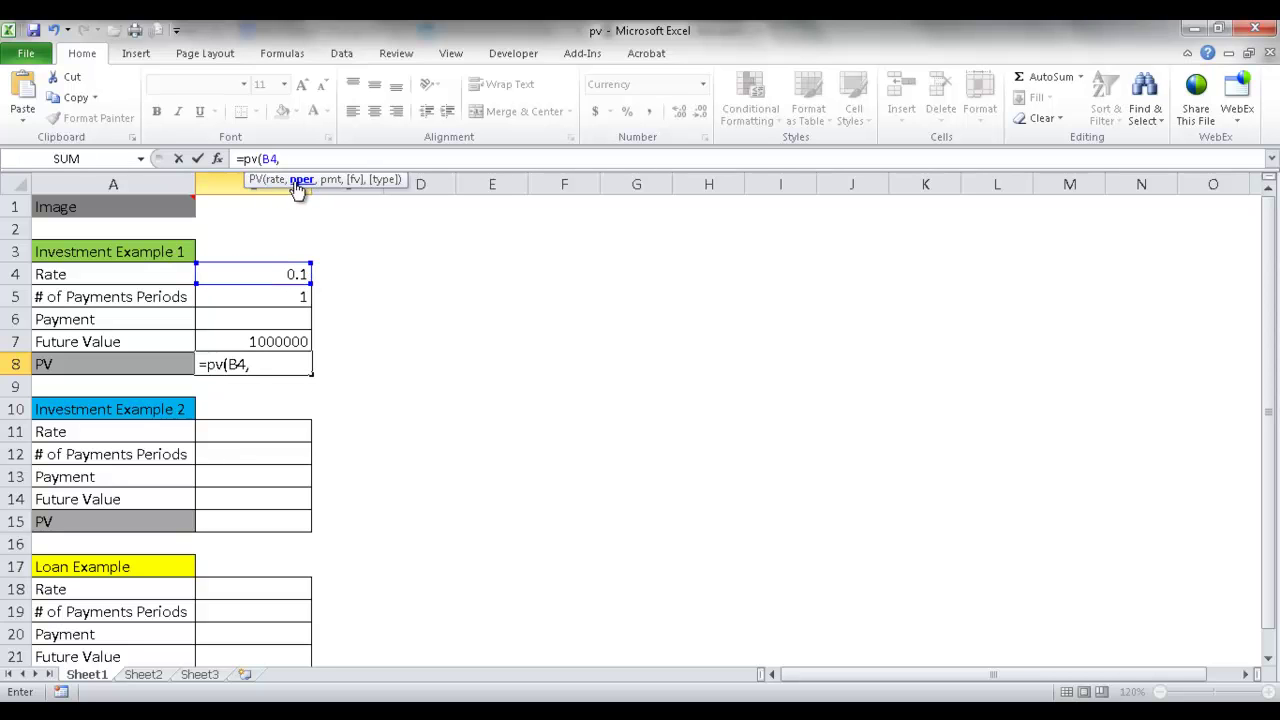
{"action": "left_click", "coordinate": [286, 297]}
{"action": "type", "text": "*20,"}
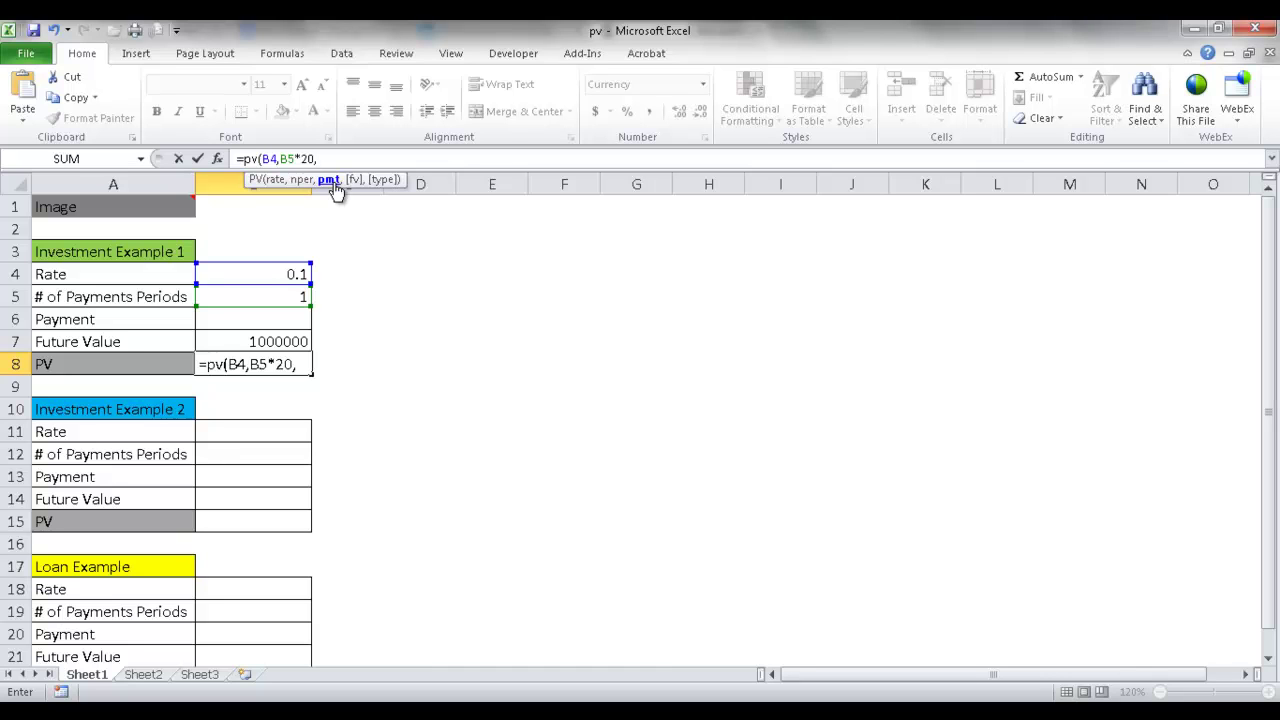
{"action": "type", "text": ","}
{"action": "left_click", "coordinate": [269, 342]}
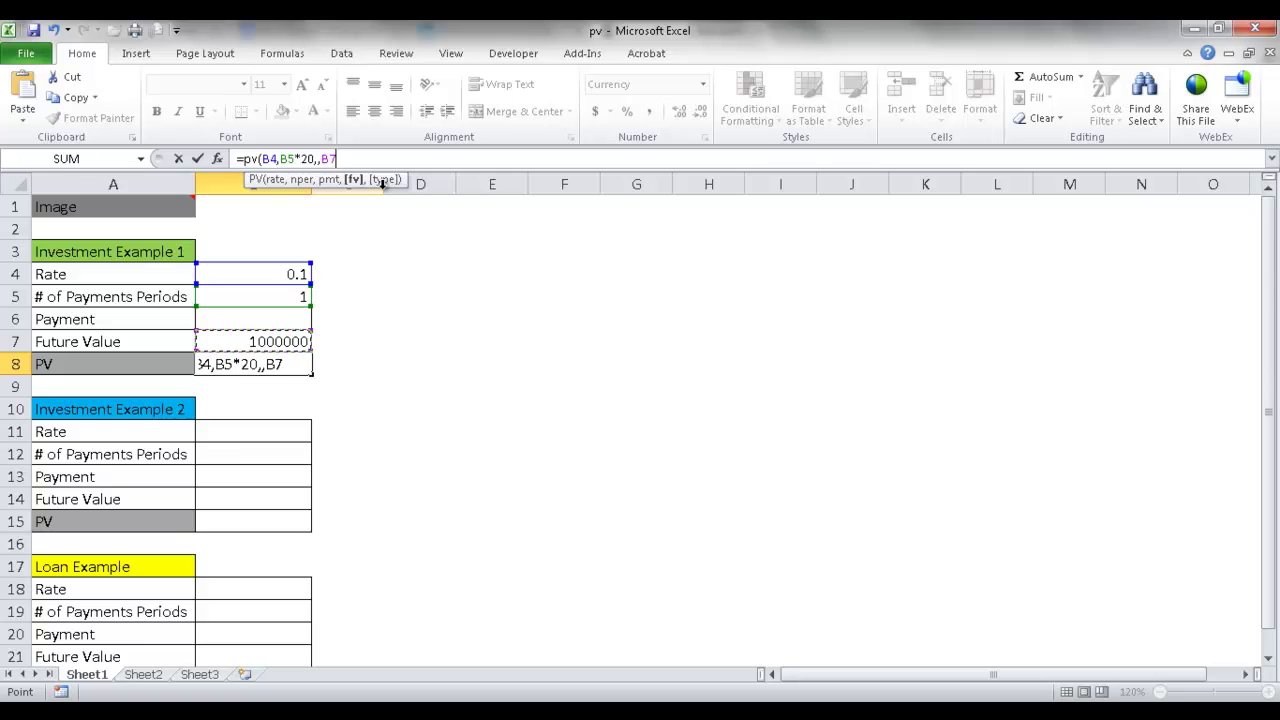
{"action": "type", "text": ","}
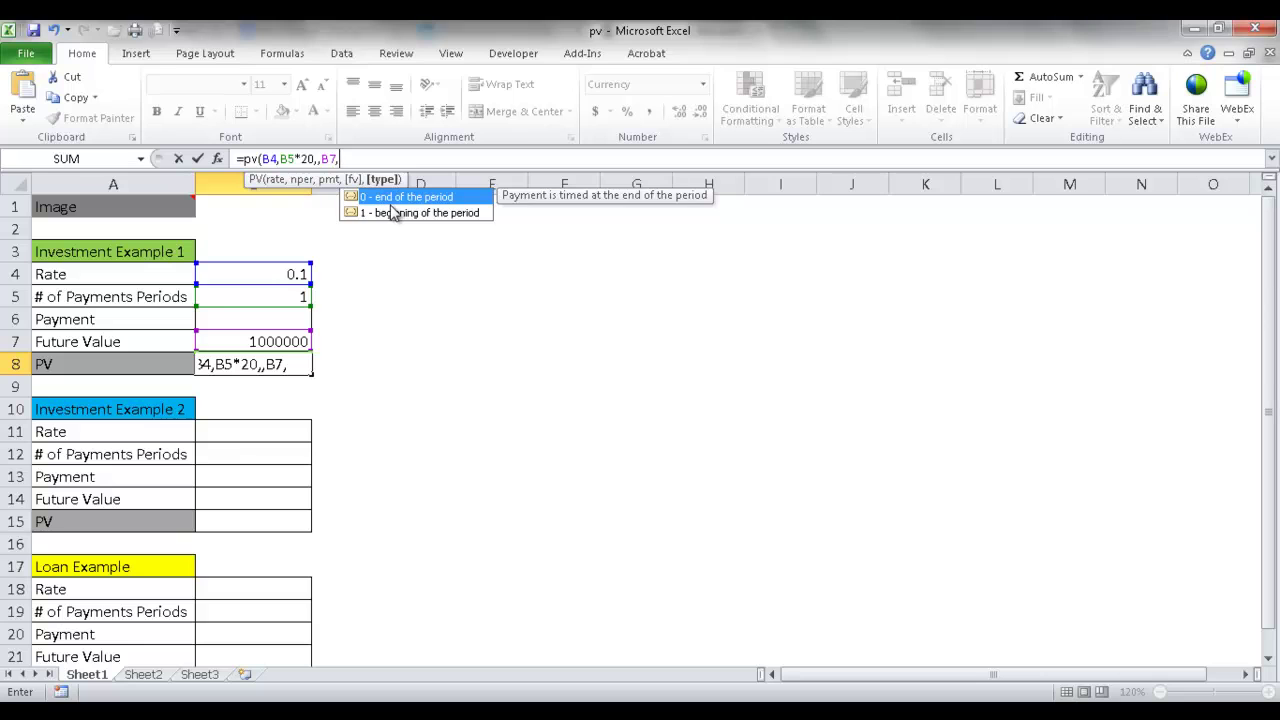
{"action": "key", "text": "BackSpace"}
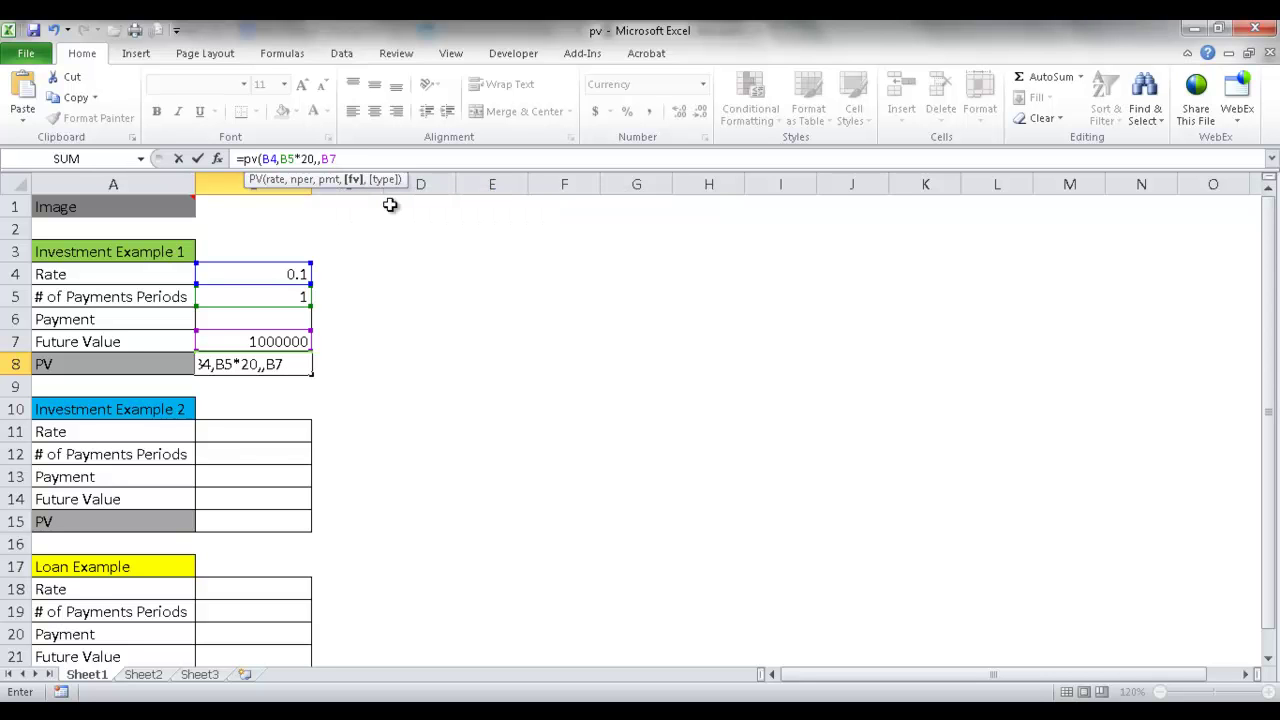
{"action": "type", "text": ")"}
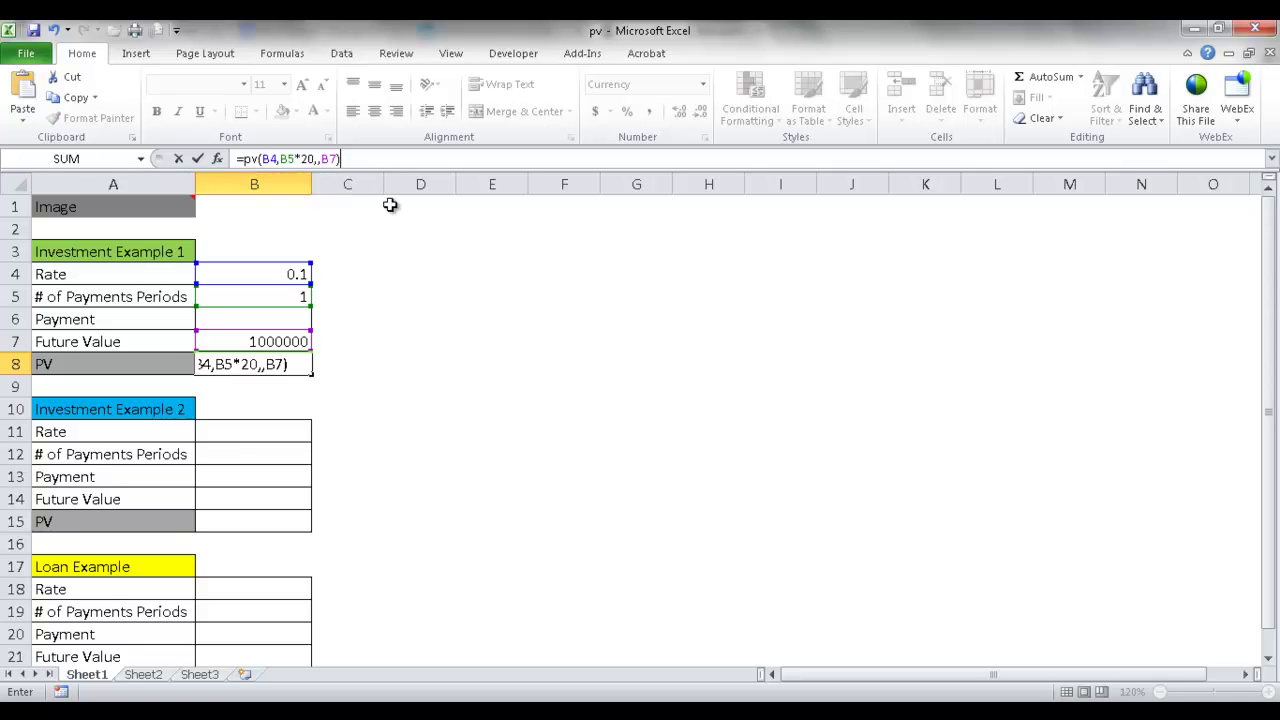
{"action": "key", "text": "ctrl+Return"}
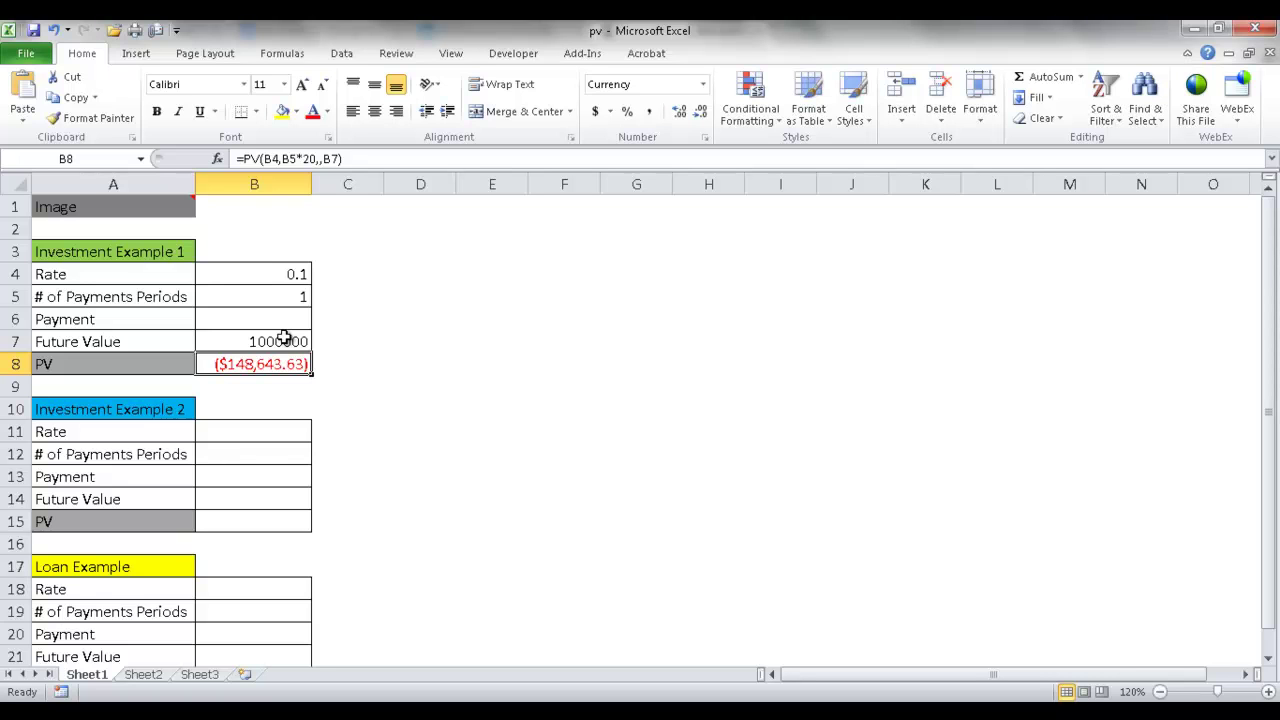
Step: Show the A10 note about $100 monthly deposits and move it beside the table
{"action": "left_click", "coordinate": [165, 407]}
{"action": "left_click_drag", "start_coordinate": [486, 349], "coordinate": [449, 466]}
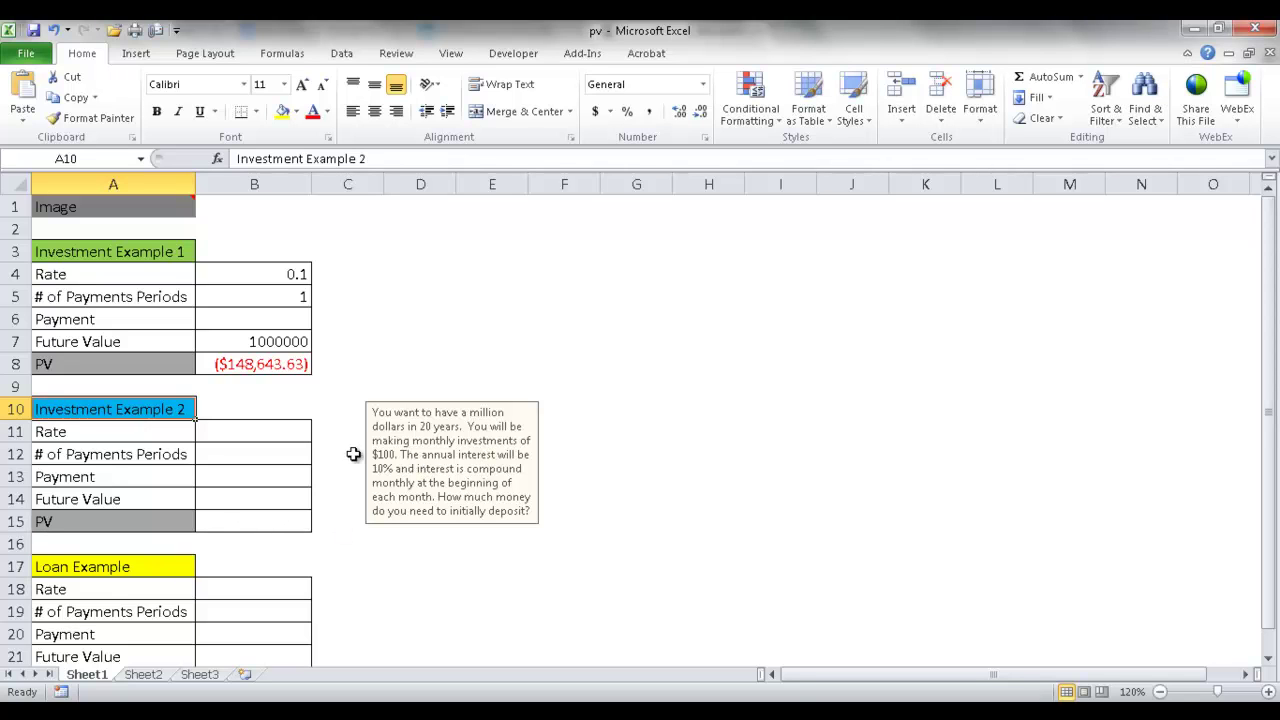
Step: Enter .10, 12, -100 and 1000000 into B11 through B14
{"action": "left_click", "coordinate": [244, 430]}
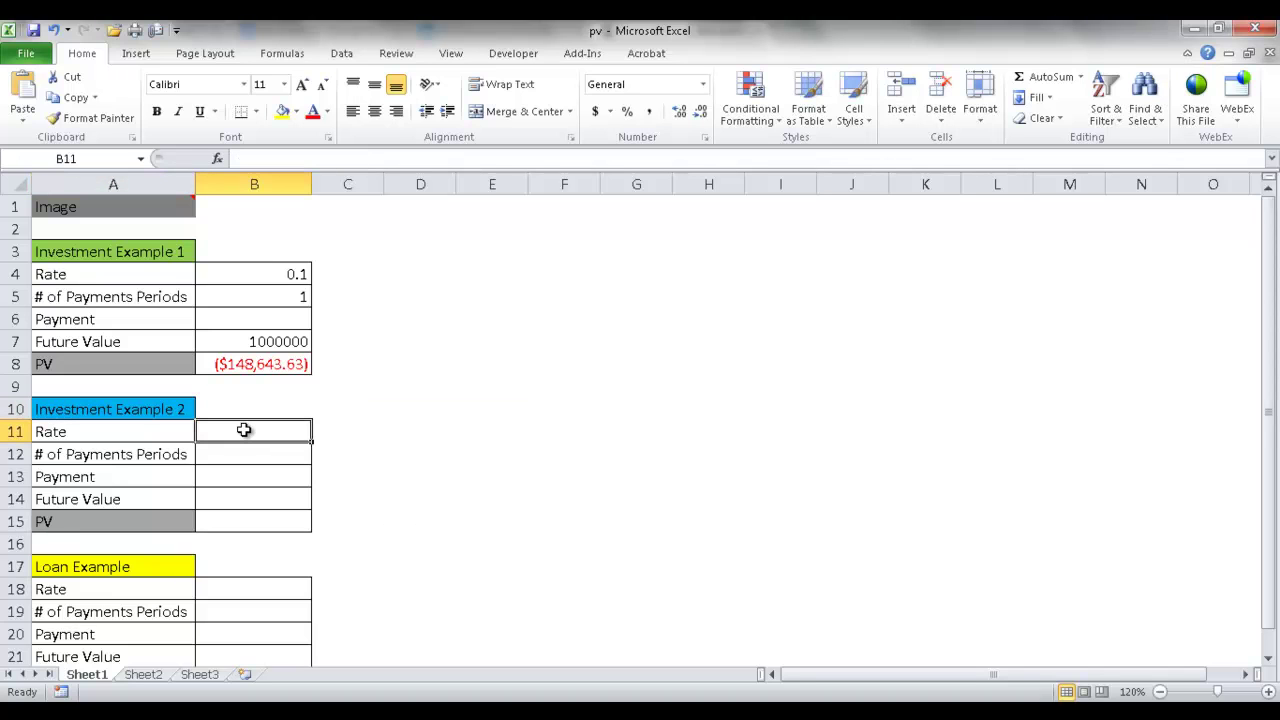
{"action": "type", "text": ".10"}
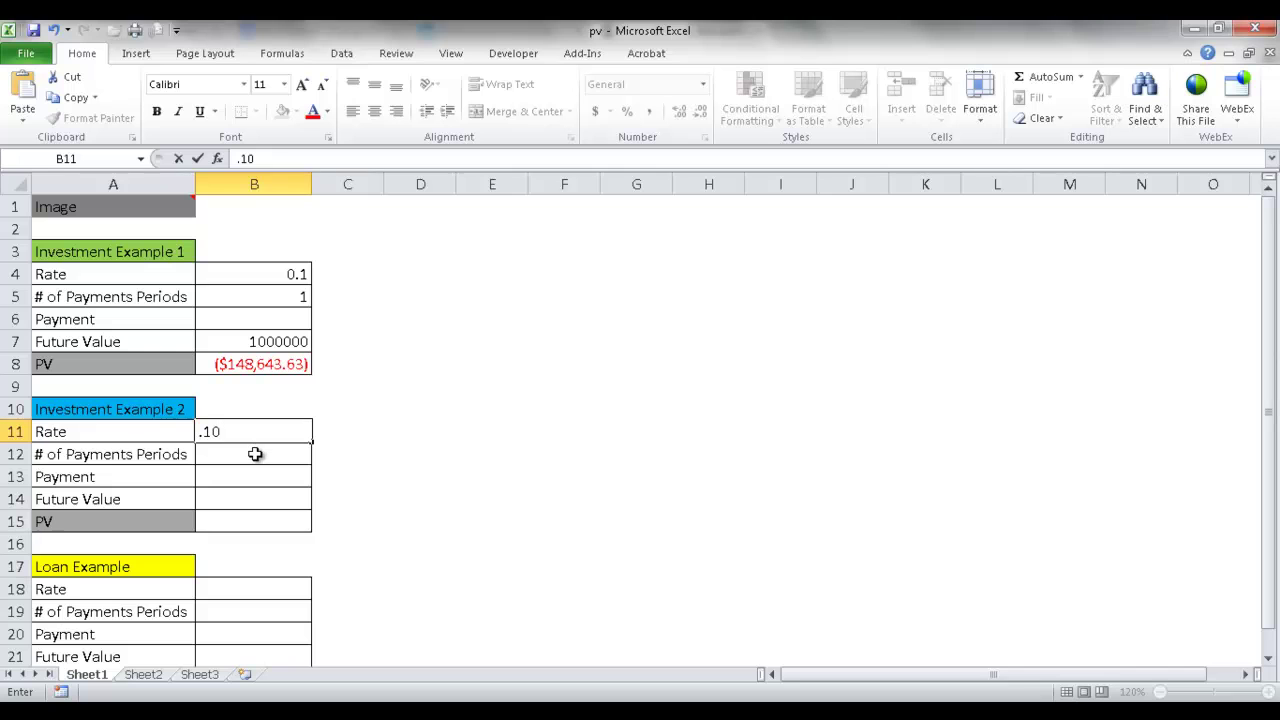
{"action": "left_click", "coordinate": [255, 454]}
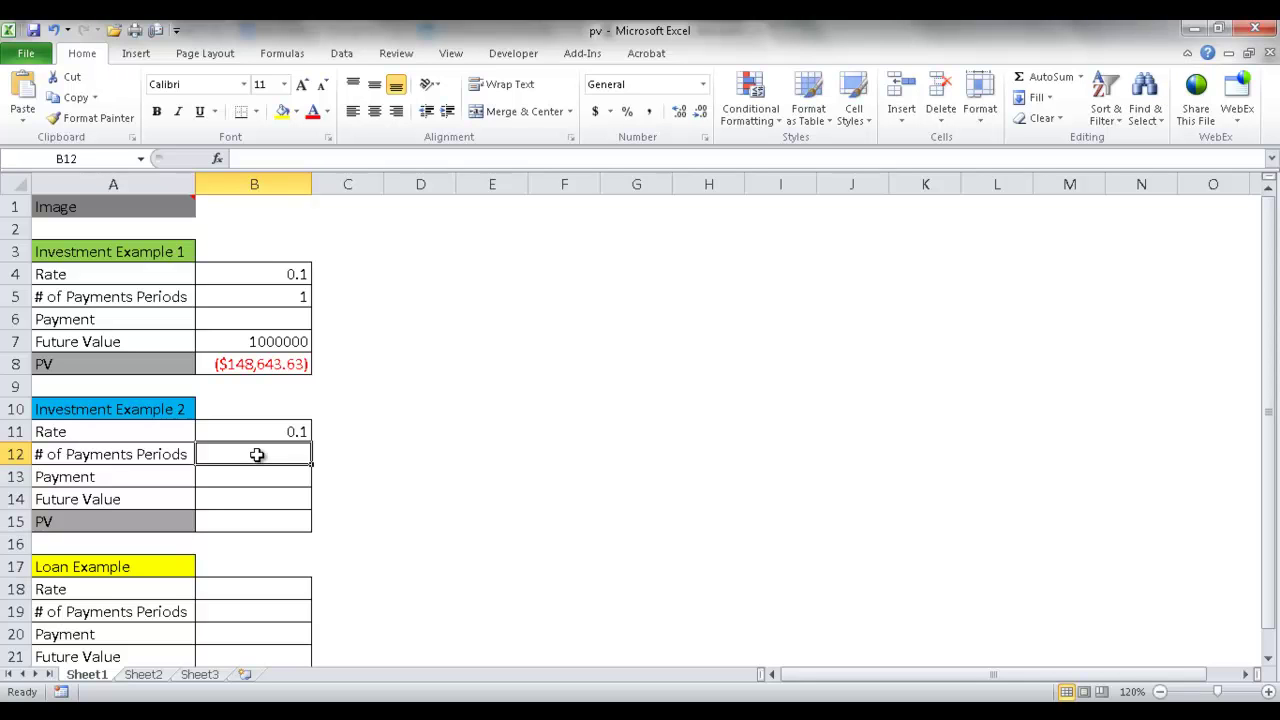
{"action": "type", "text": "12"}
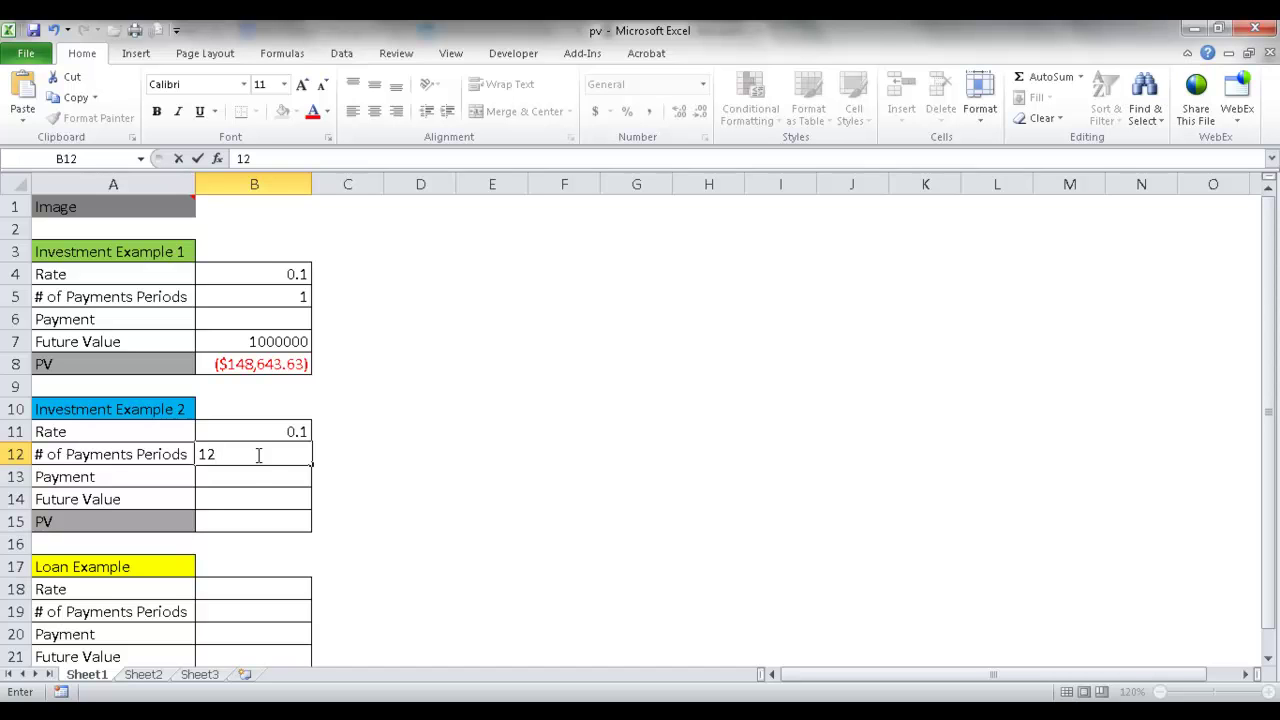
{"action": "left_click", "coordinate": [250, 477]}
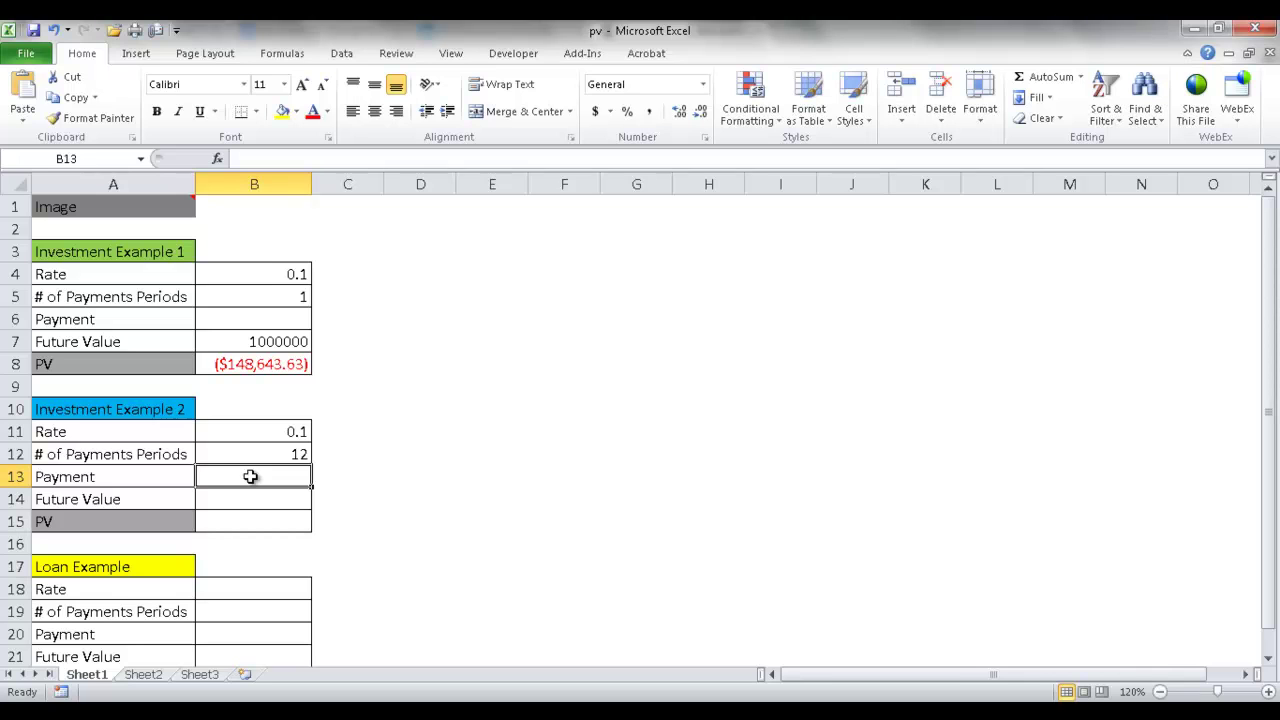
{"action": "type", "text": "-100"}
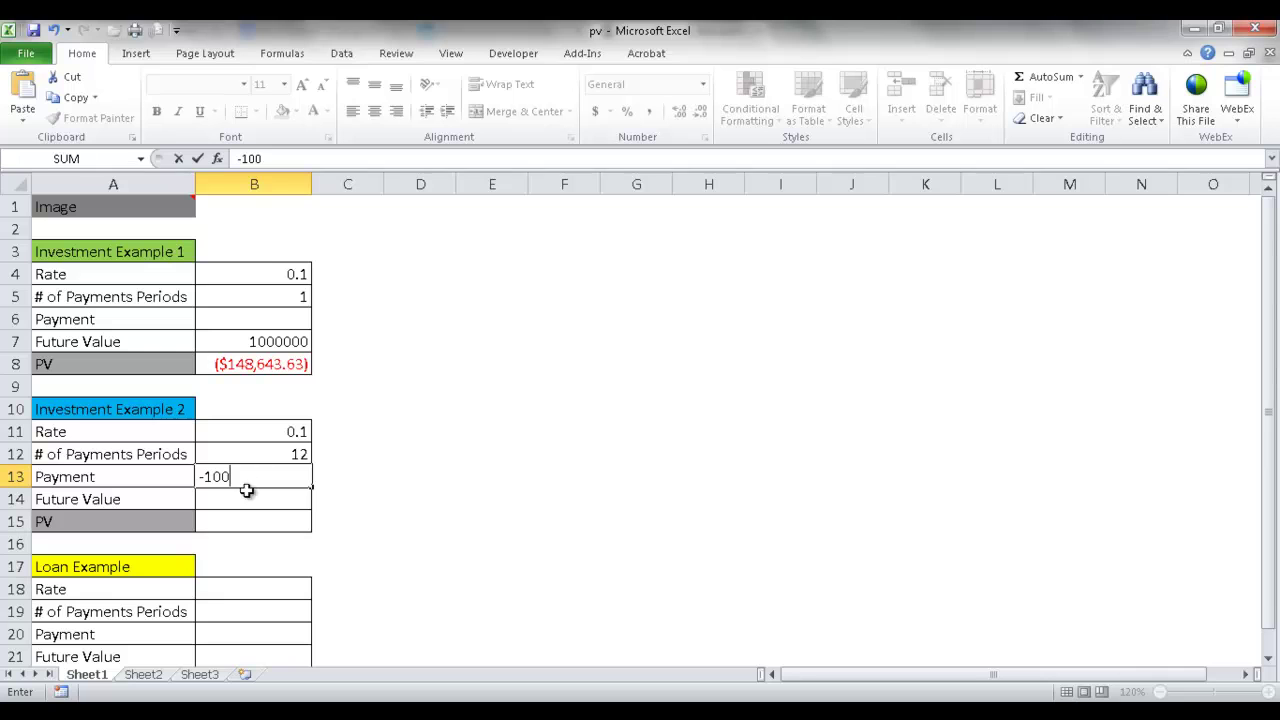
{"action": "left_click", "coordinate": [244, 497]}
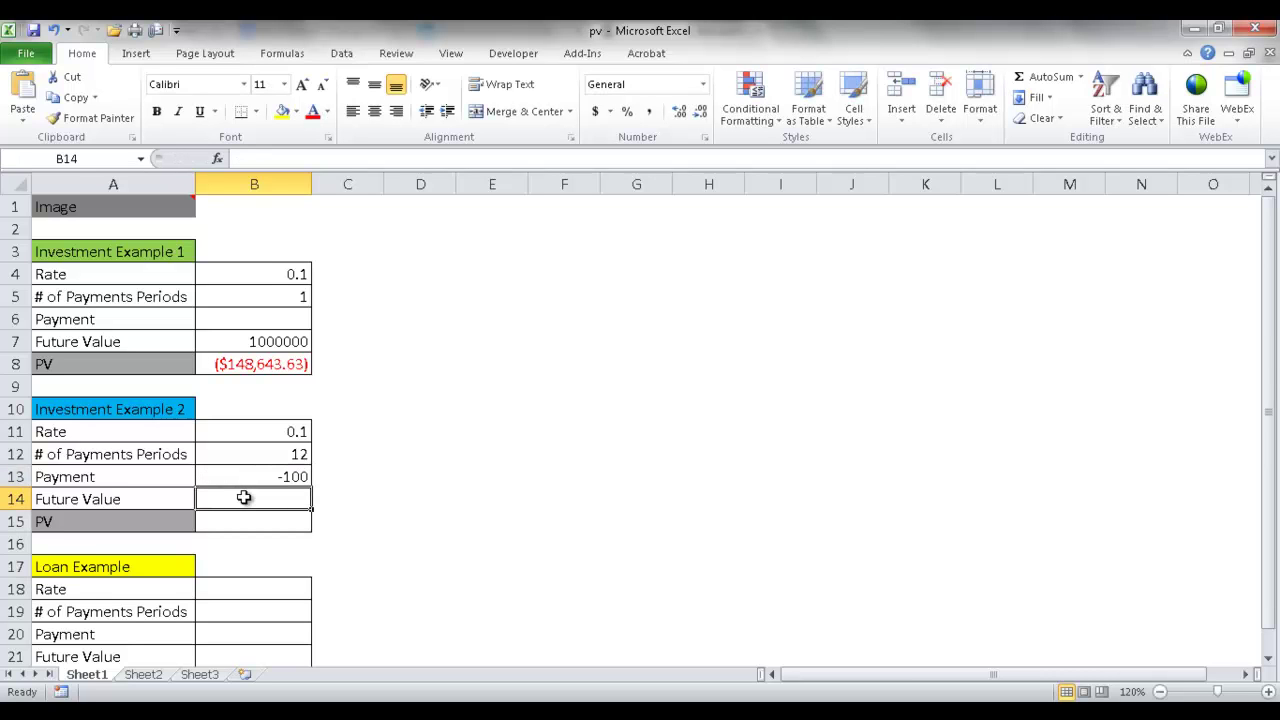
{"action": "type", "text": "1"}
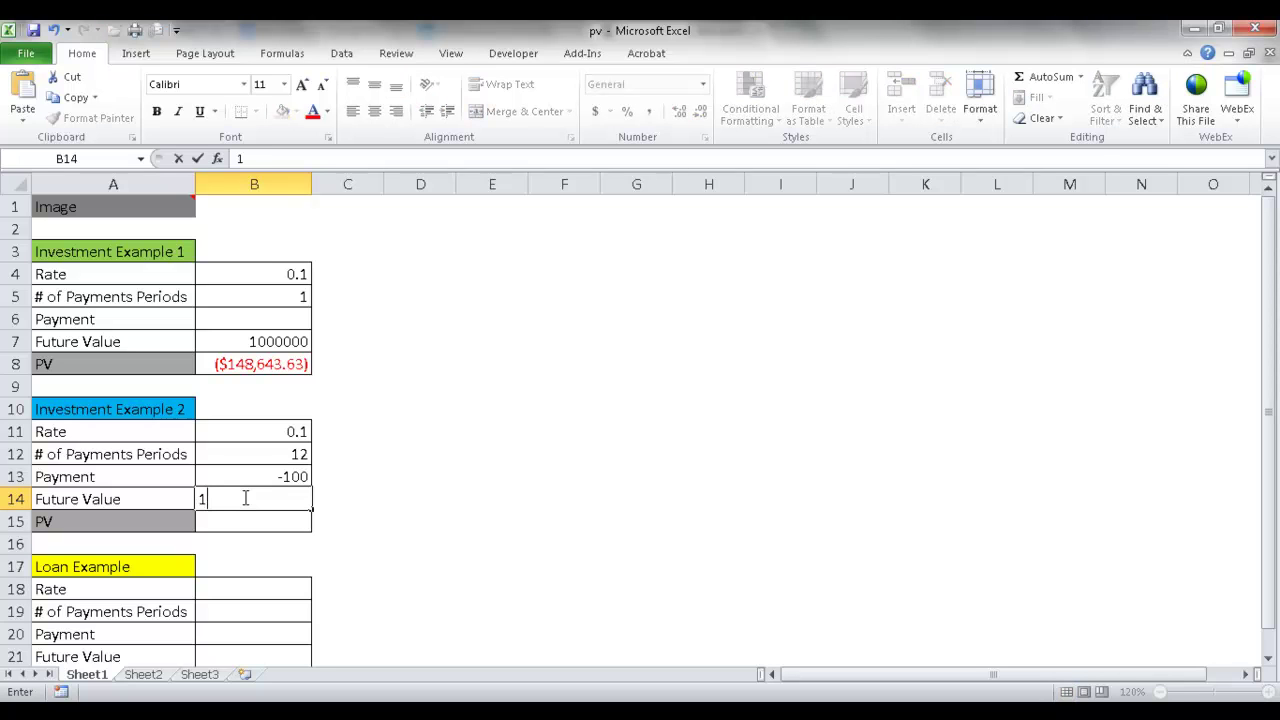
{"action": "type", "text": "000000"}
{"action": "left_click", "coordinate": [242, 525]}
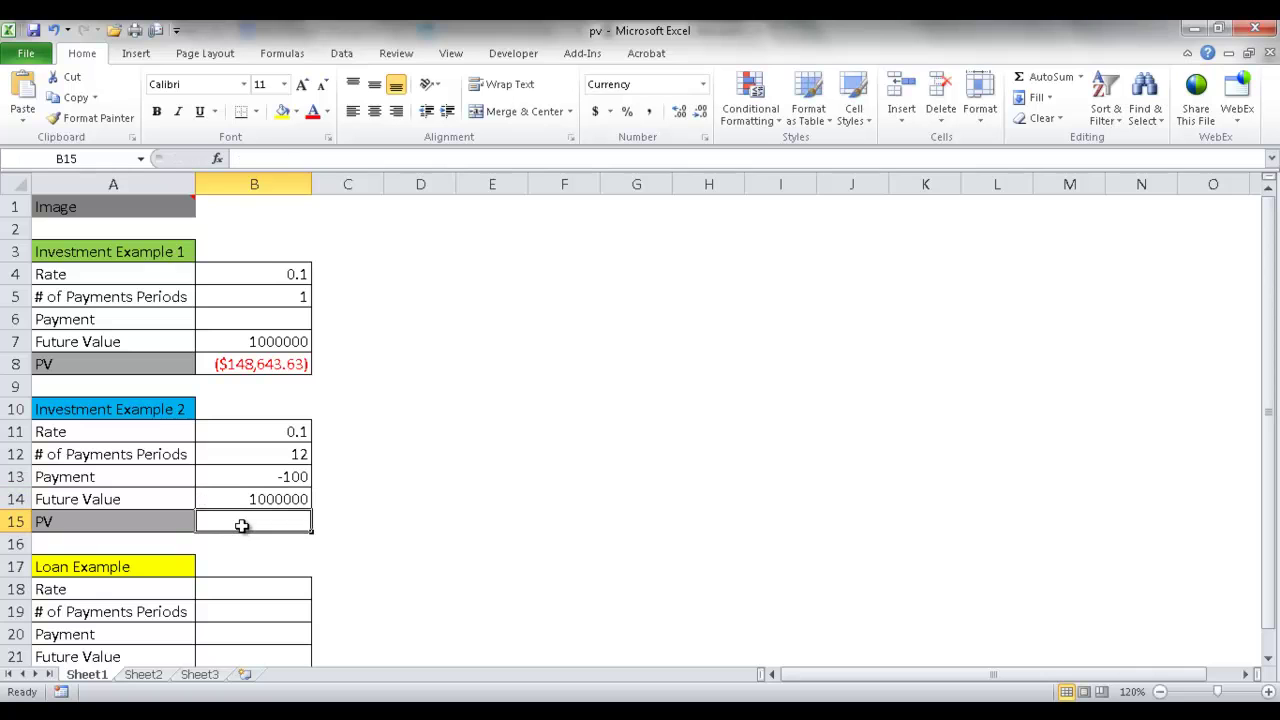
Step: Type =pv(B11/12,B12*20,B13,B14 into B15, leaving the parenthesis open
{"action": "type", "text": "="}
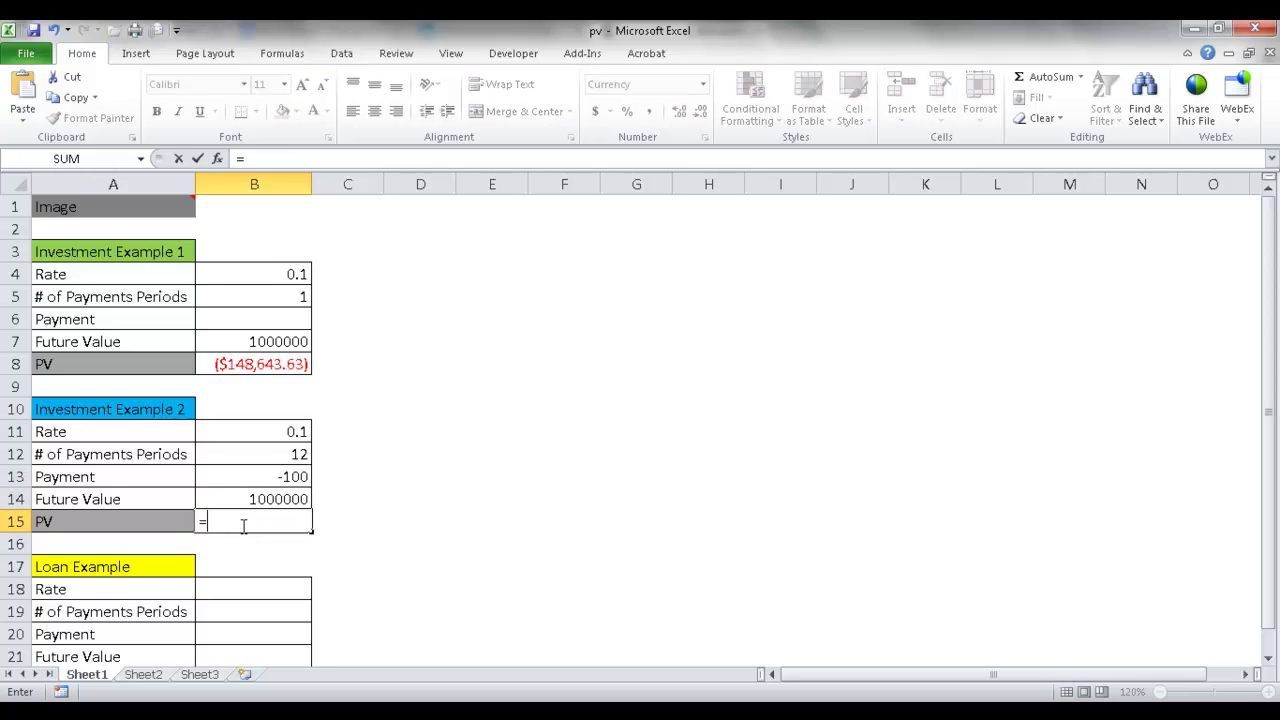
{"action": "type", "text": "pv"}
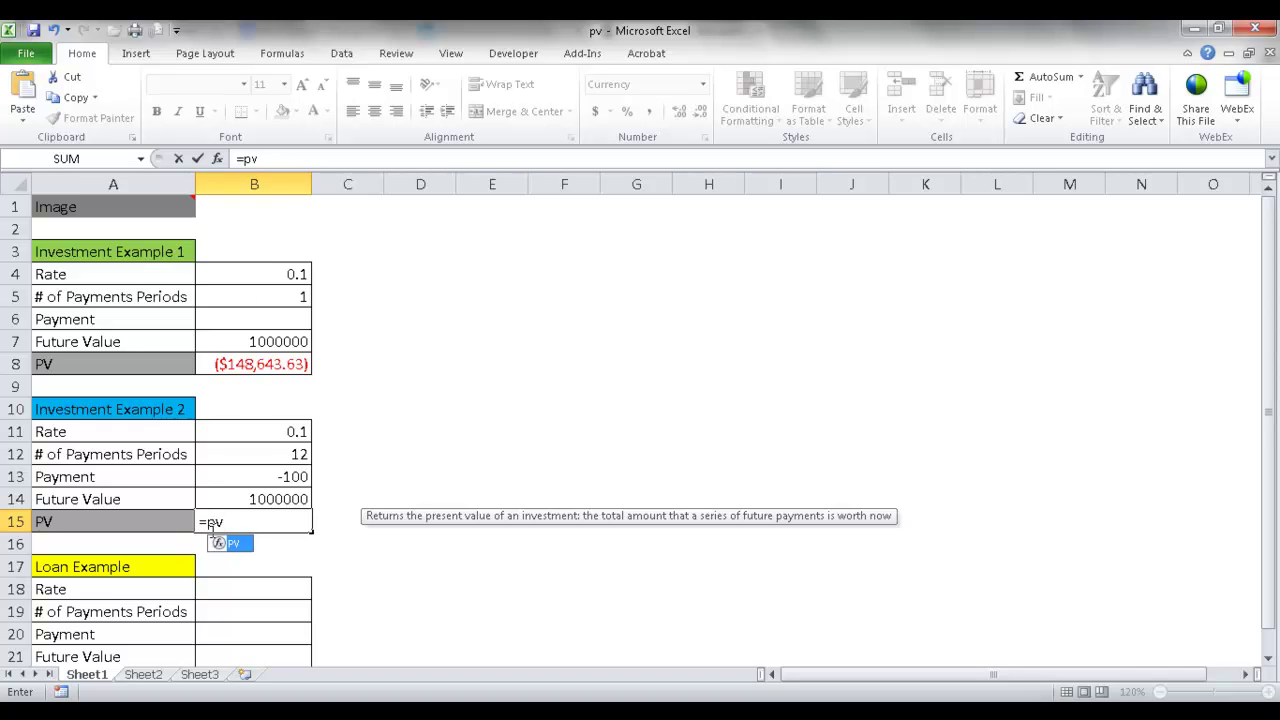
{"action": "type", "text": "("}
{"action": "left_click", "coordinate": [288, 430]}
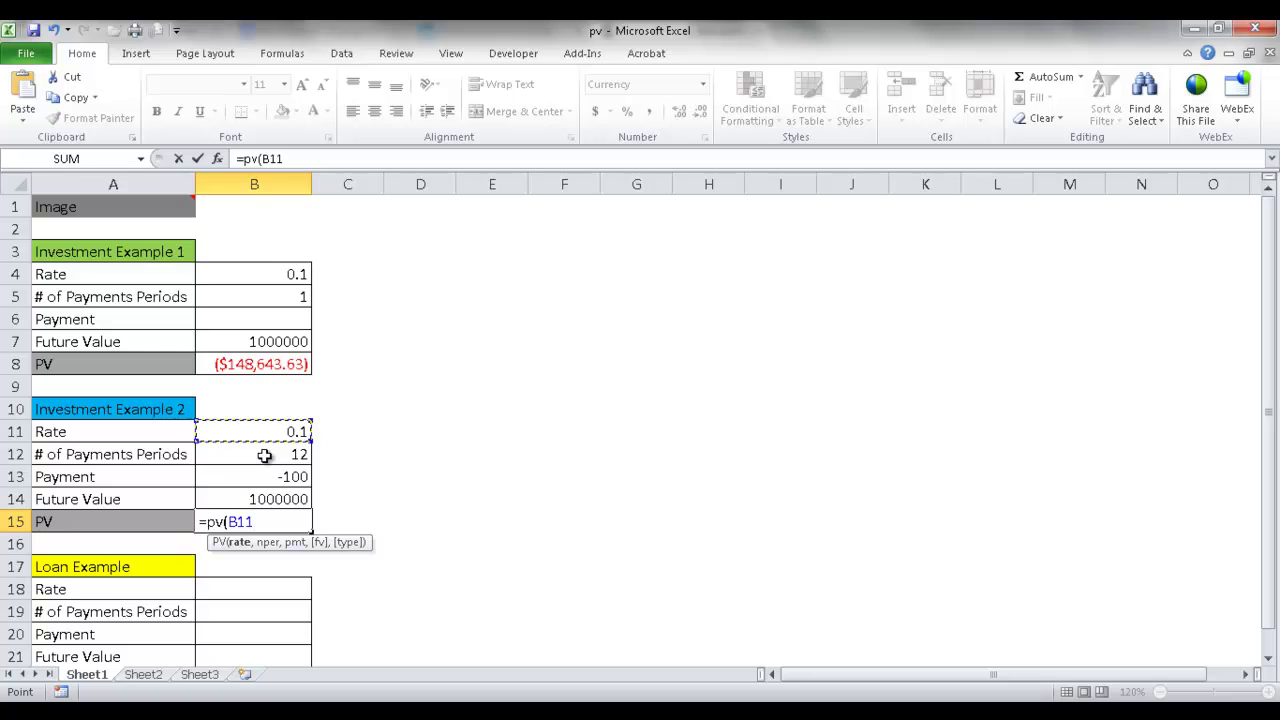
{"action": "type", "text": "/12"}
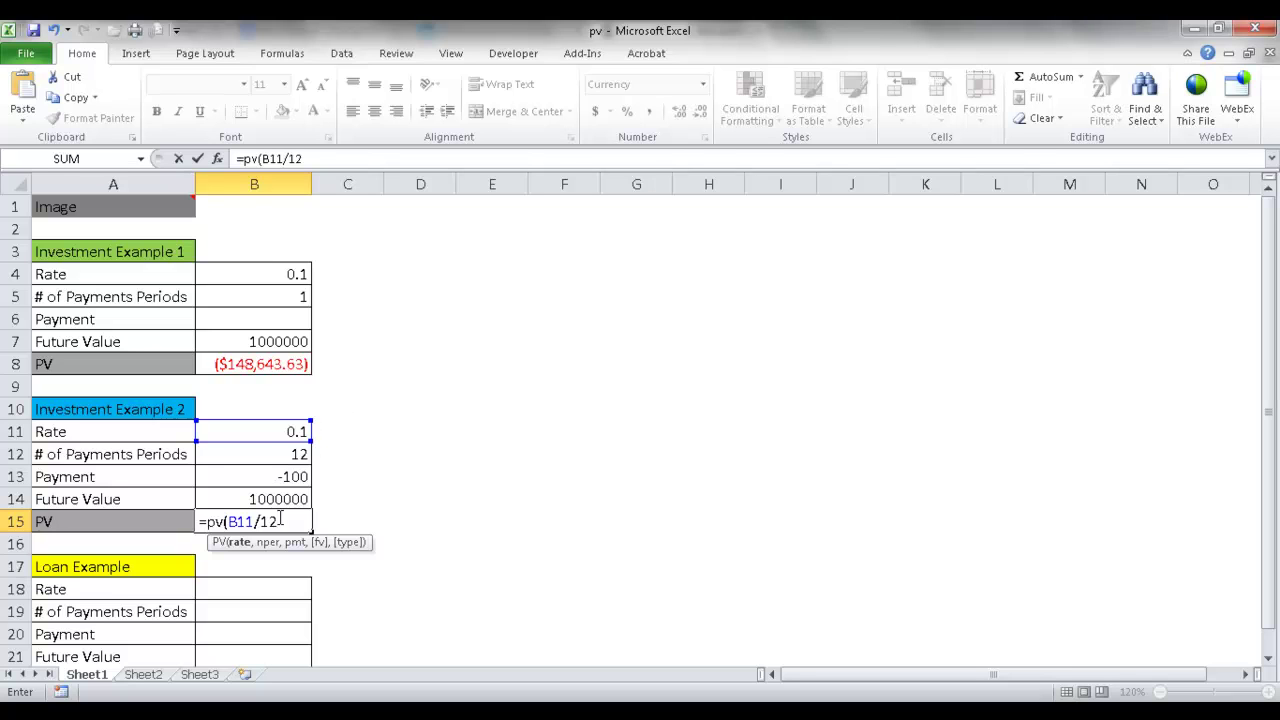
{"action": "type", "text": ","}
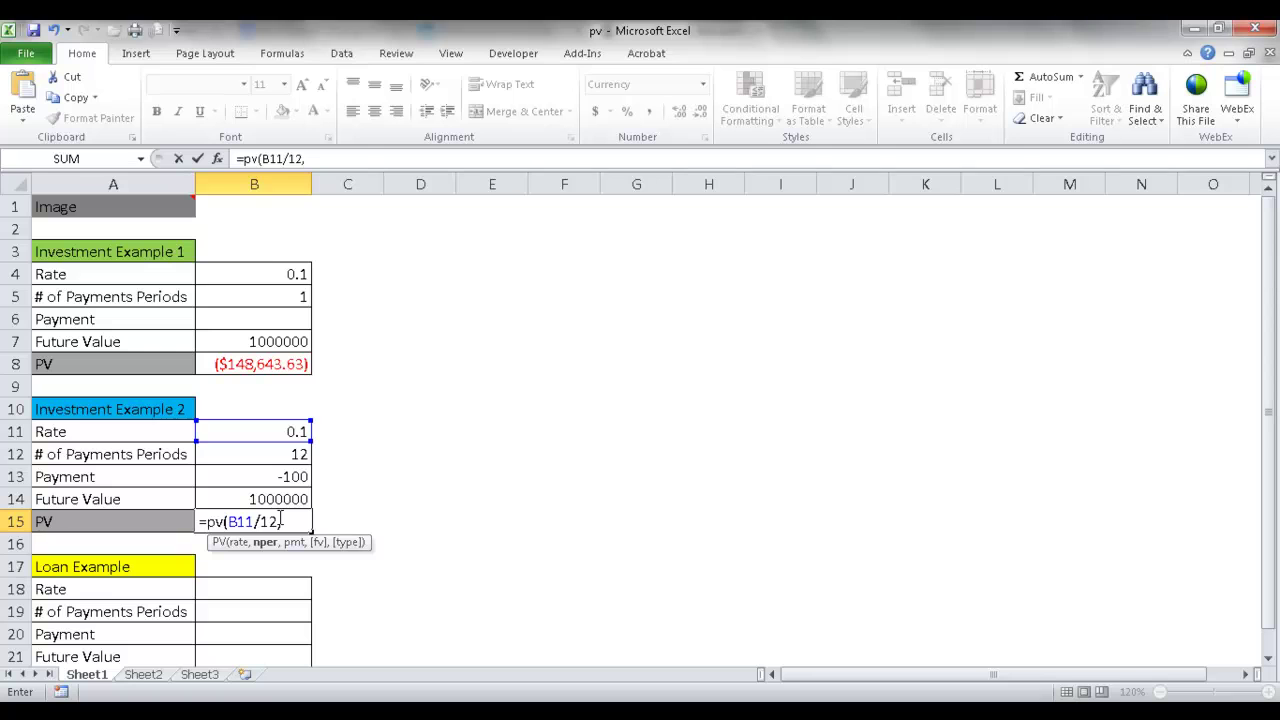
{"action": "left_click", "coordinate": [283, 454]}
{"action": "type", "text": "*20,"}
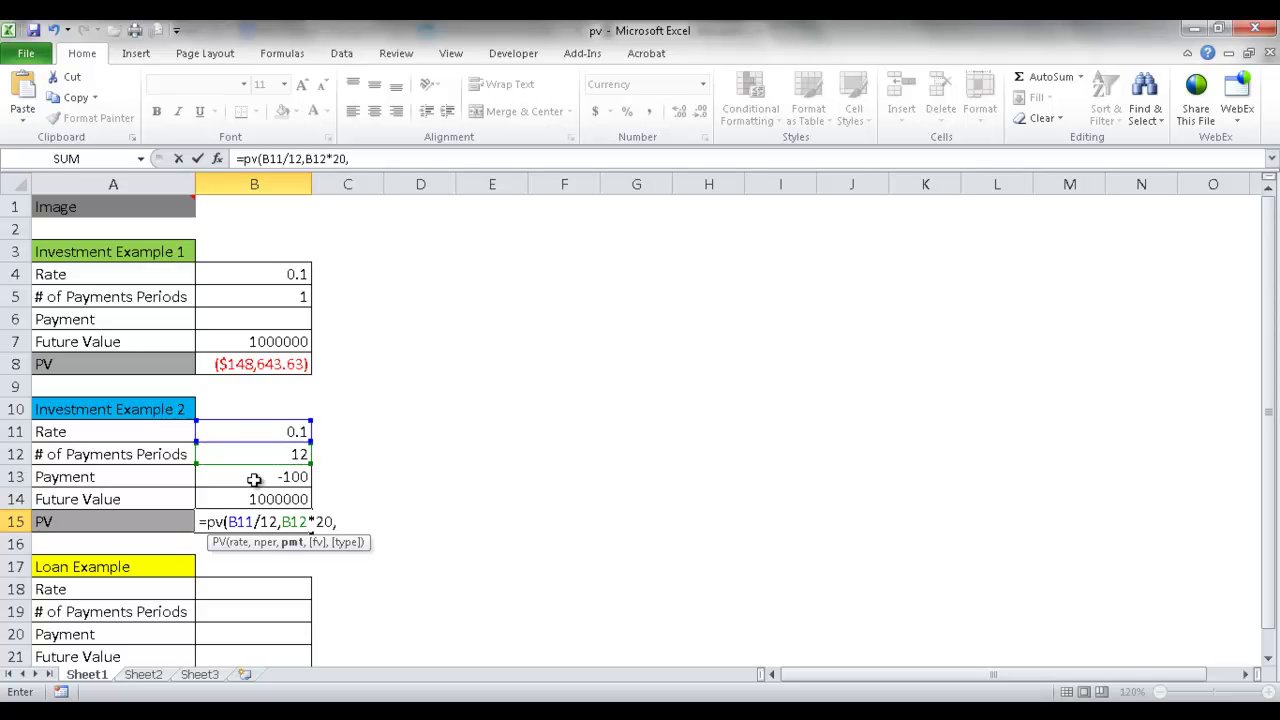
{"action": "left_click", "coordinate": [269, 476]}
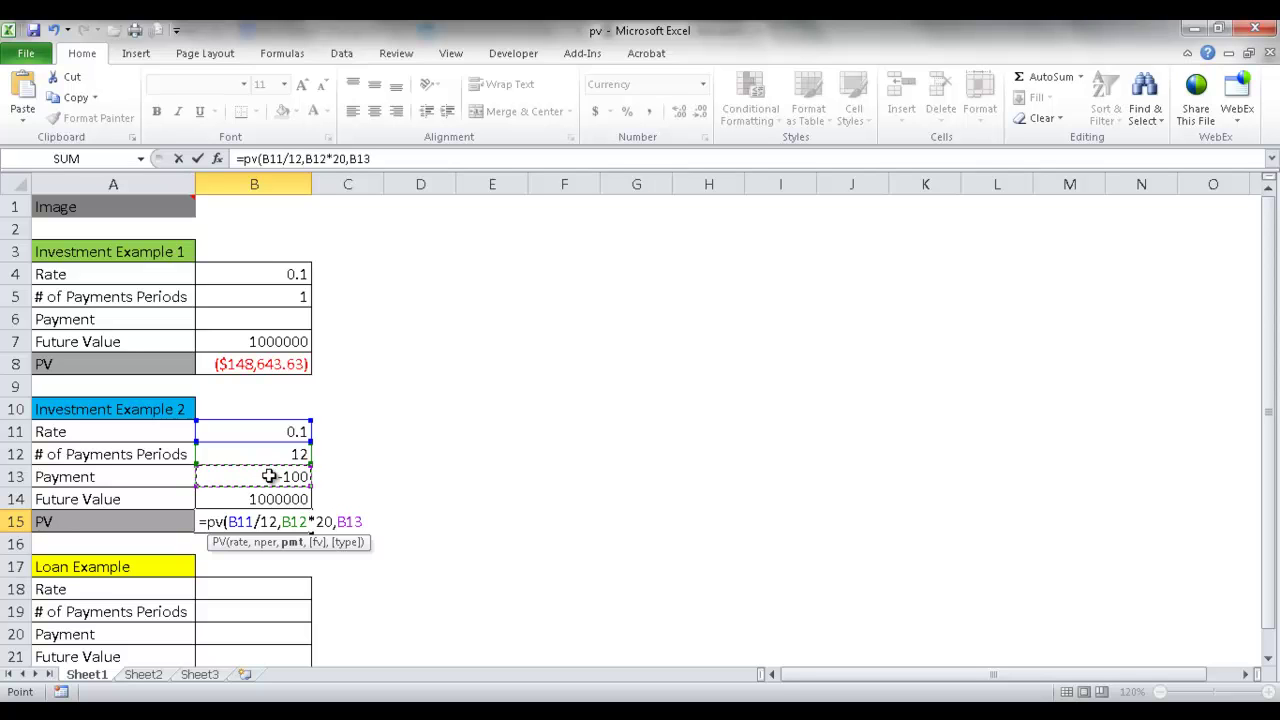
{"action": "type", "text": ","}
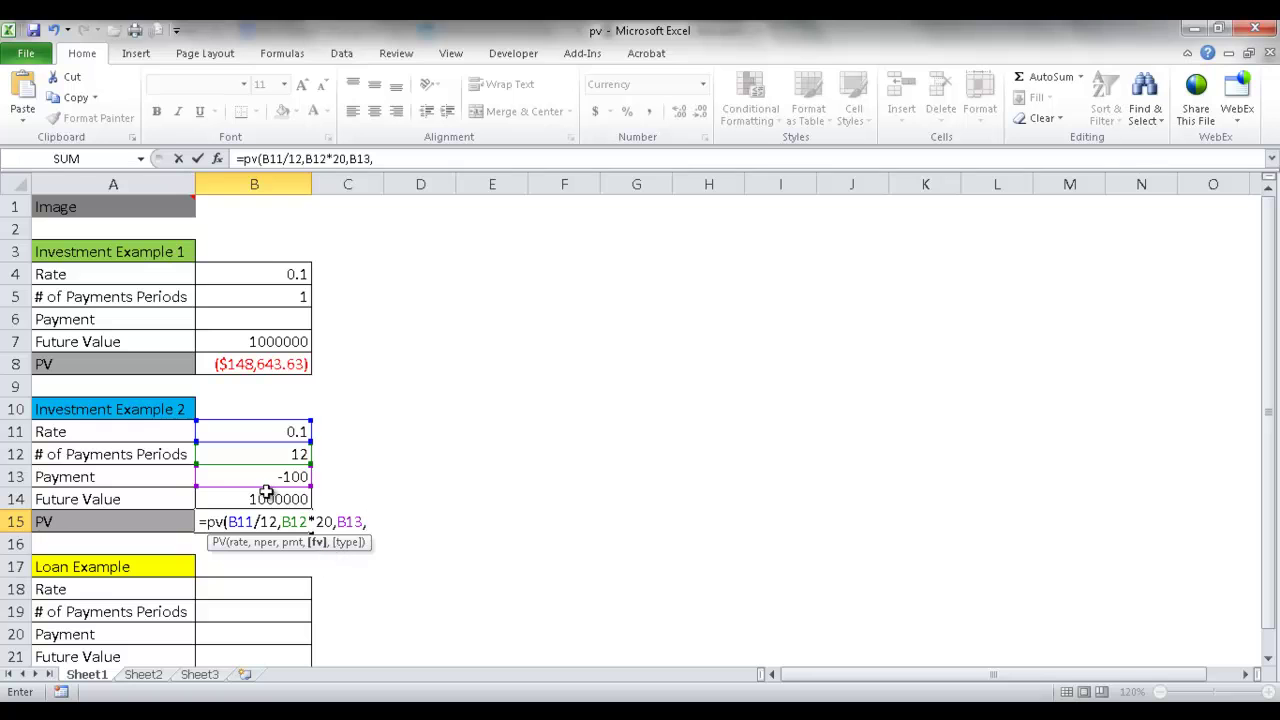
{"action": "left_click", "coordinate": [269, 498]}
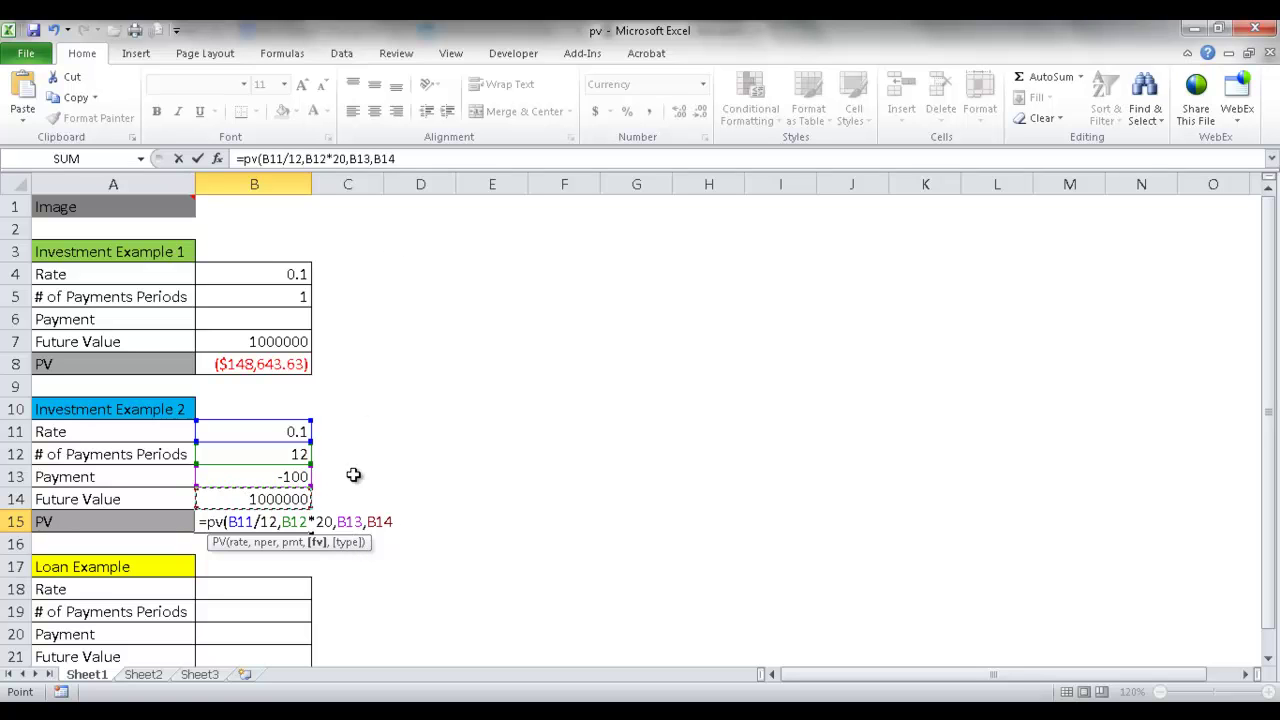
Step: Close and commit B15's PV formula, giving ($126,099.05)
{"action": "type", "text": ")"}
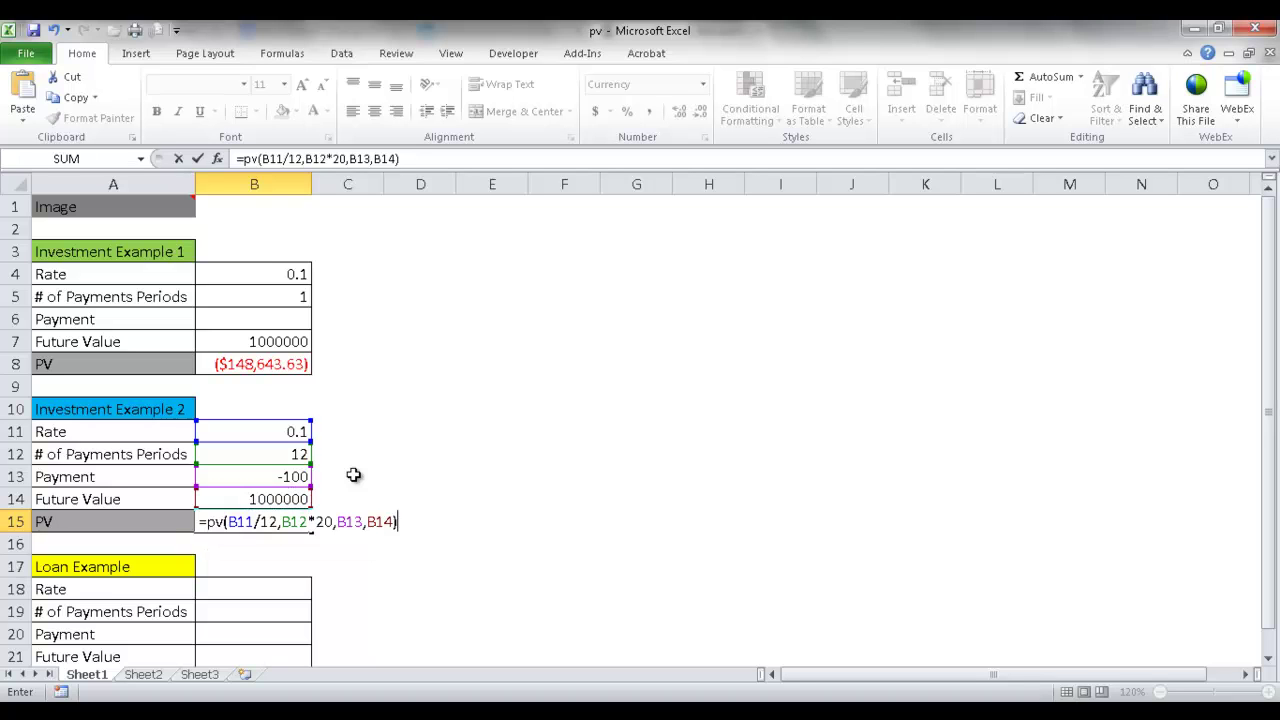
{"action": "key", "text": "ctrl+Return"}
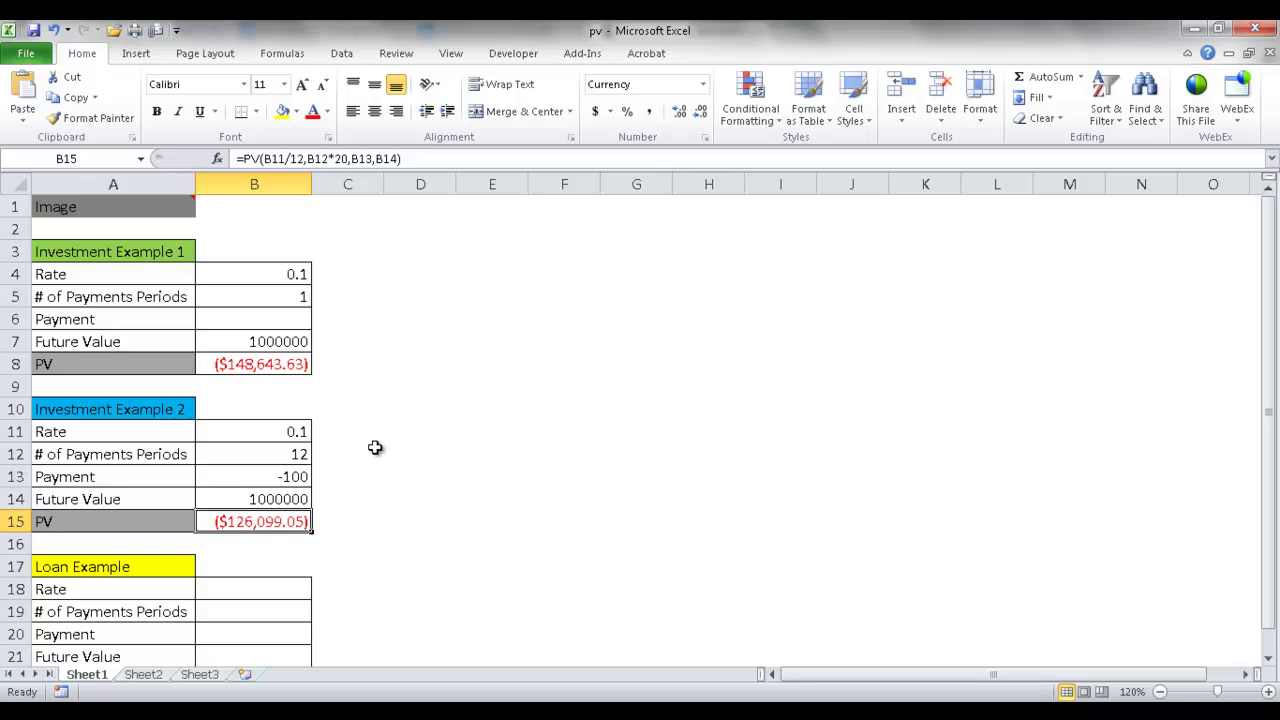
{"action": "scroll", "coordinate": [374, 446], "scroll_direction": "down", "scroll_amount": 1}
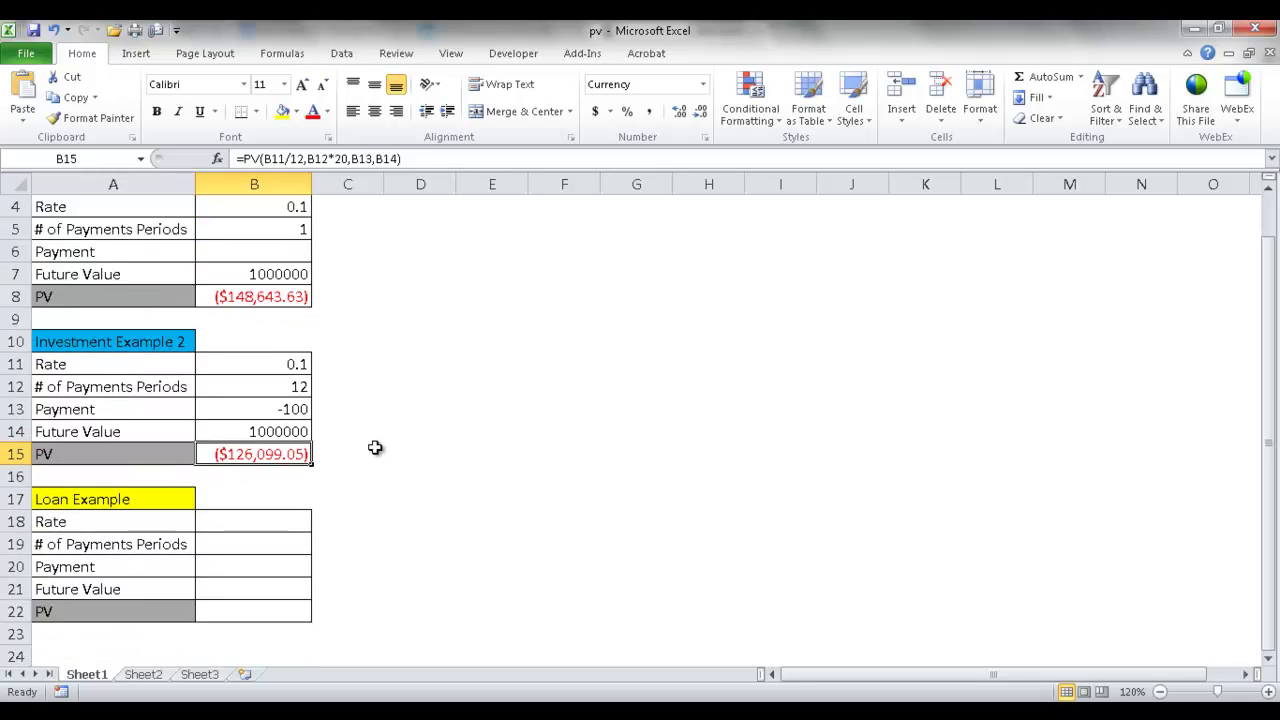
{"action": "left_click", "coordinate": [171, 499]}
{"action": "left_click", "coordinate": [483, 467]}
{"action": "left_click_drag", "start_coordinate": [483, 467], "coordinate": [475, 577]}
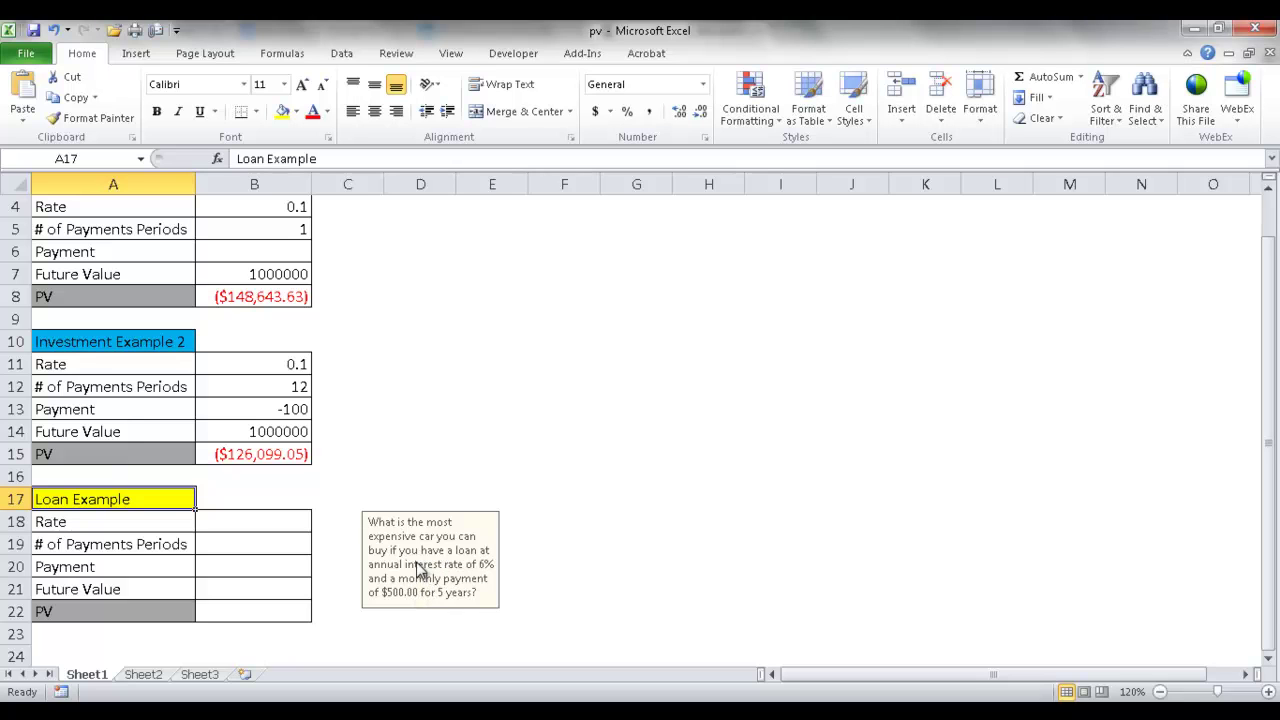
{"action": "left_click", "coordinate": [263, 523]}
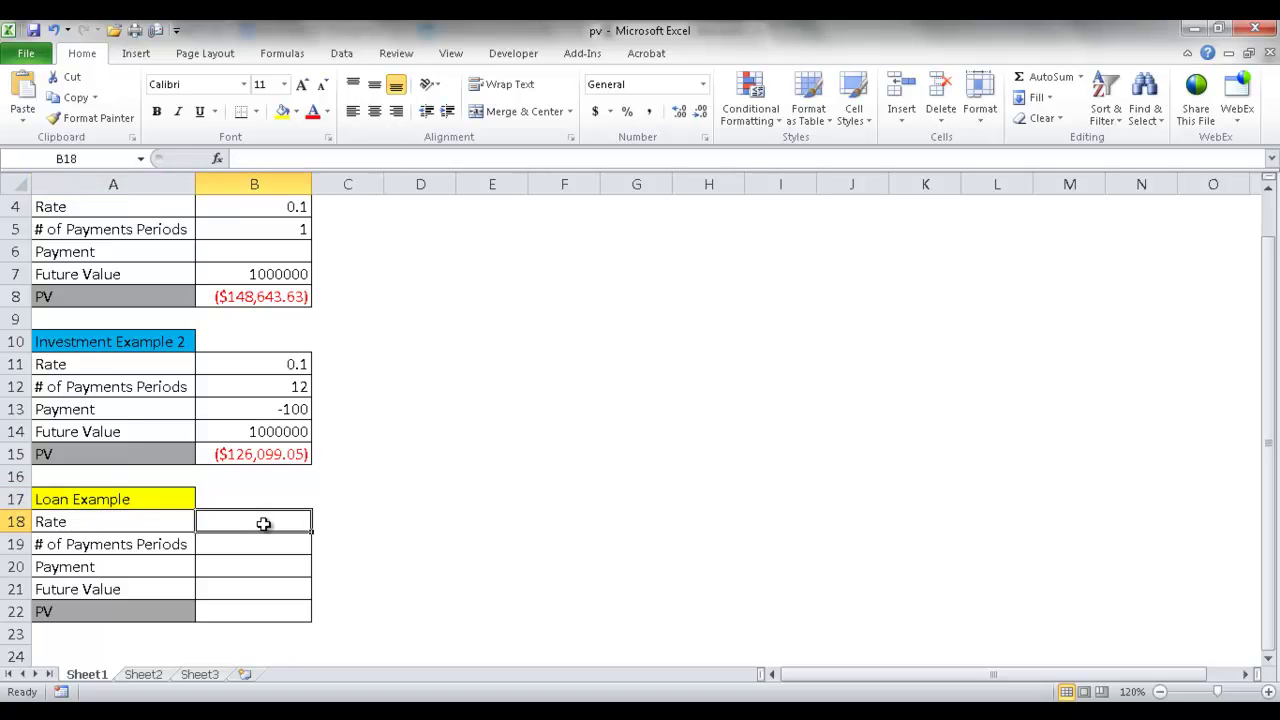
Step: Enter .06, 12, -500 and 0 into B18 through B21
{"action": "type", "text": ".06"}
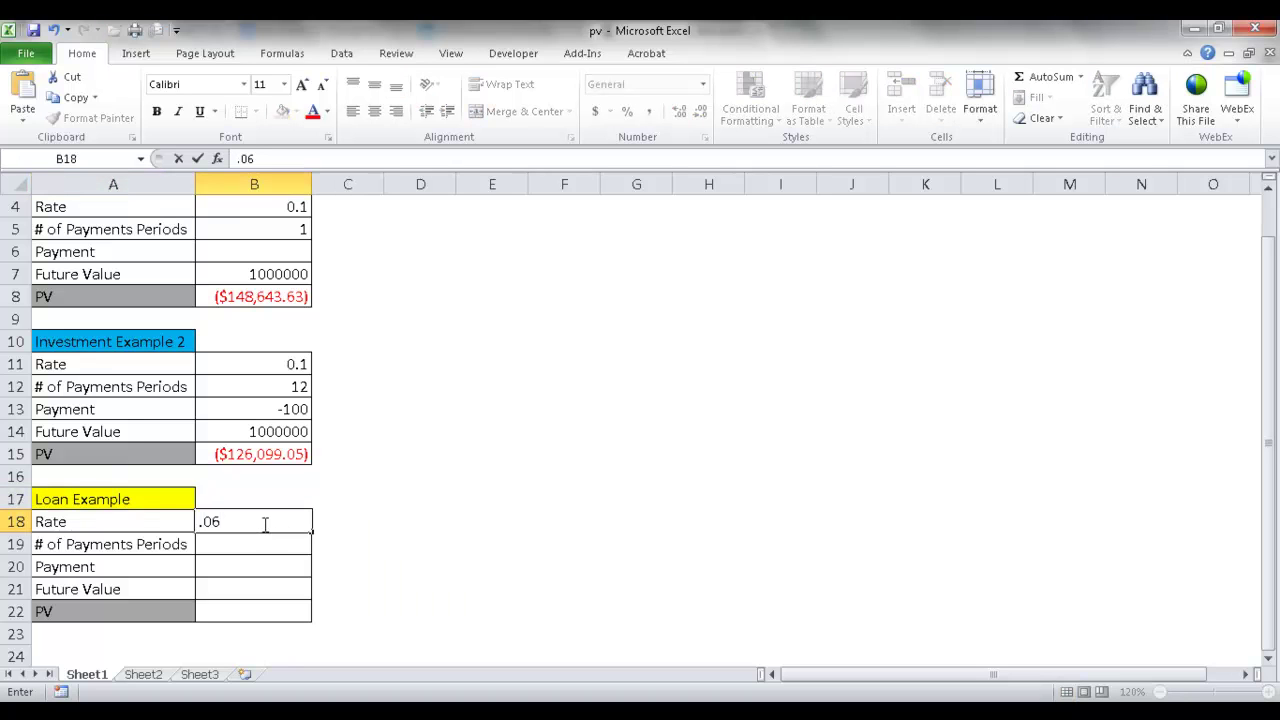
{"action": "left_click", "coordinate": [253, 546]}
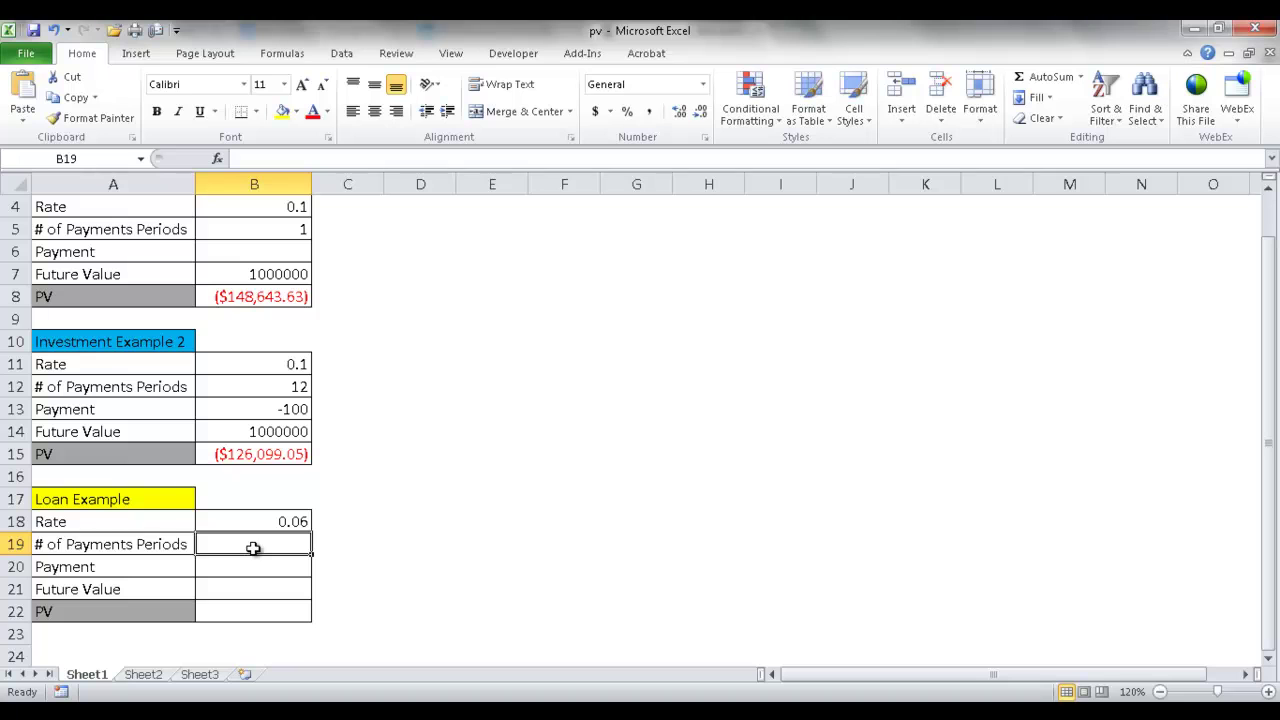
{"action": "type", "text": "12"}
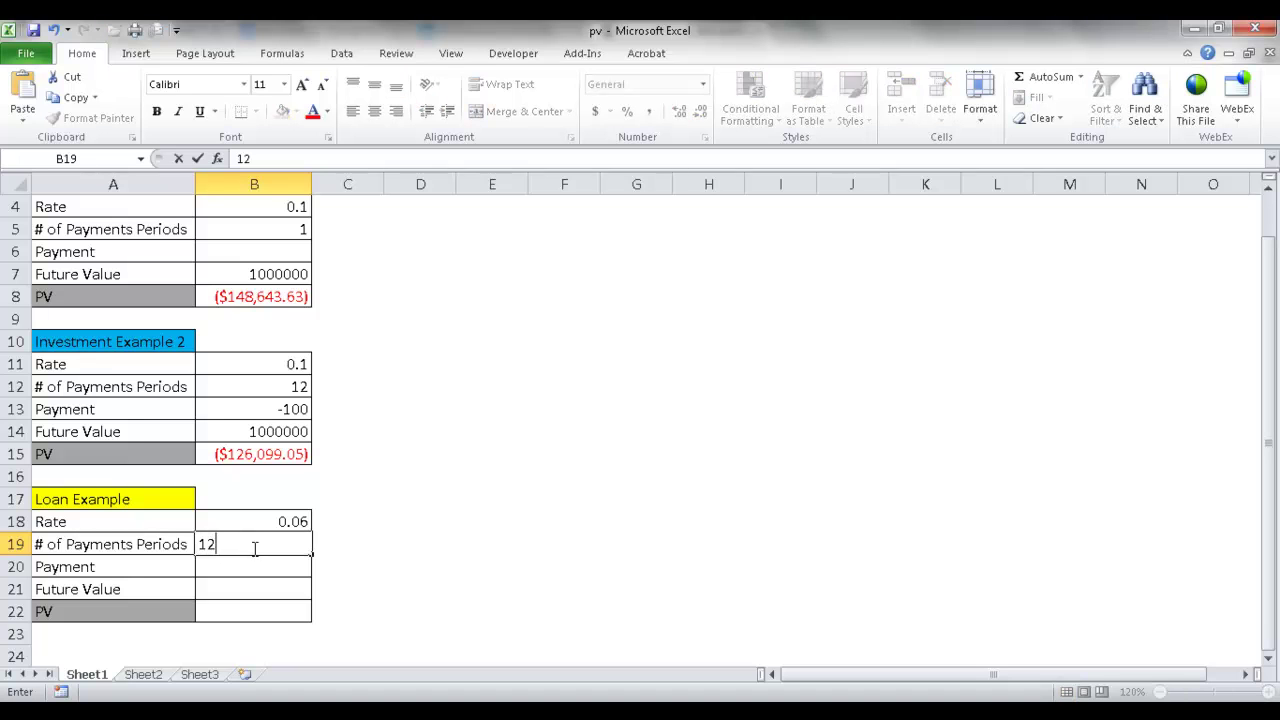
{"action": "left_click", "coordinate": [251, 566]}
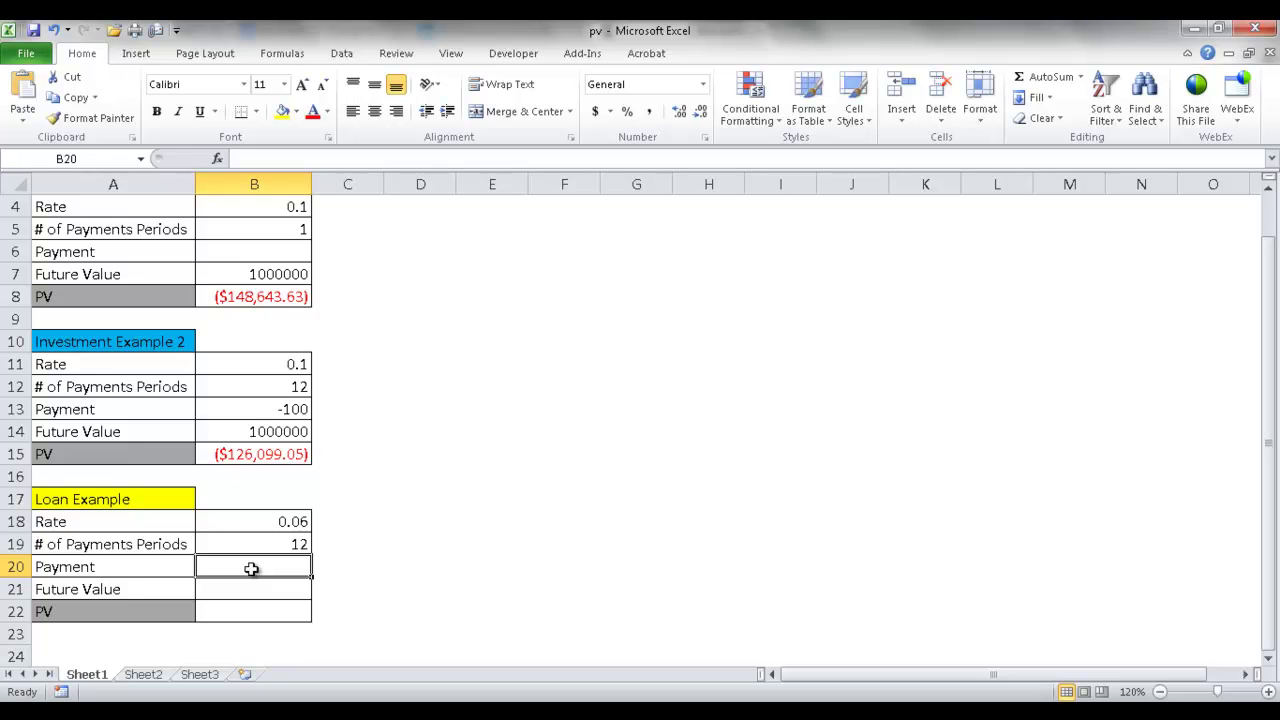
{"action": "type", "text": "-500"}
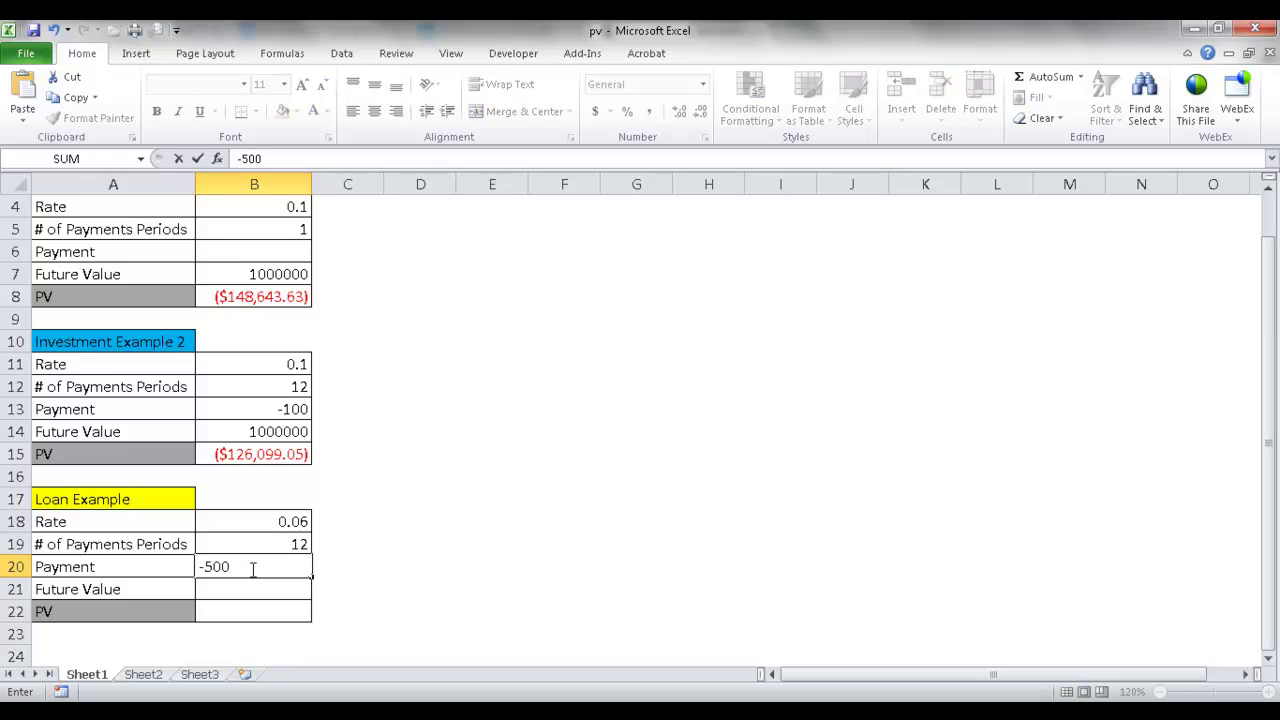
{"action": "left_click", "coordinate": [250, 591]}
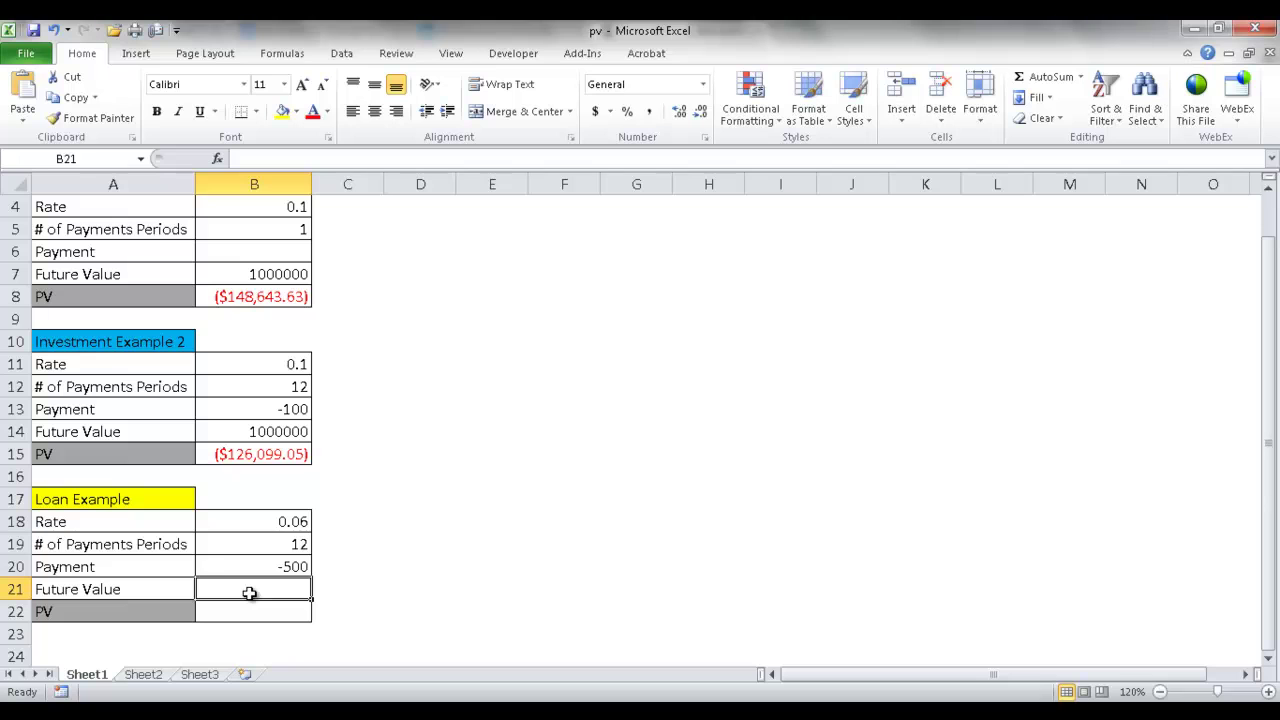
{"action": "type", "text": "0"}
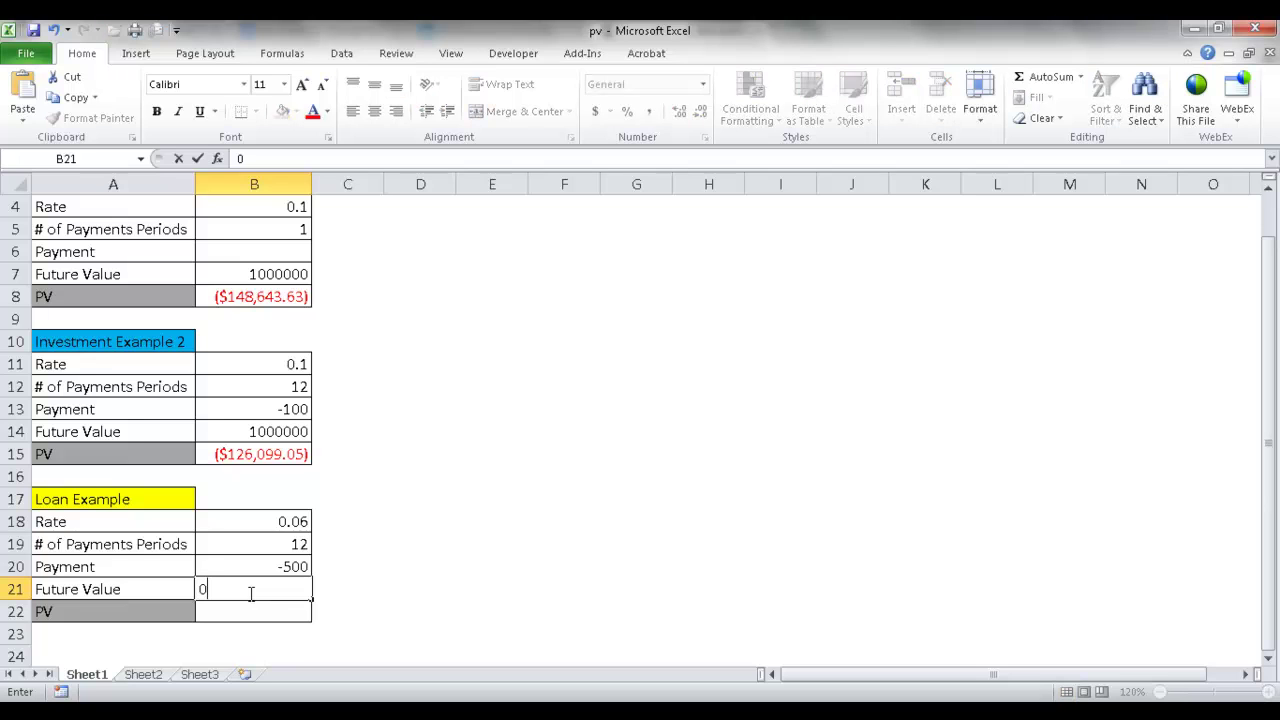
{"action": "left_click", "coordinate": [248, 610]}
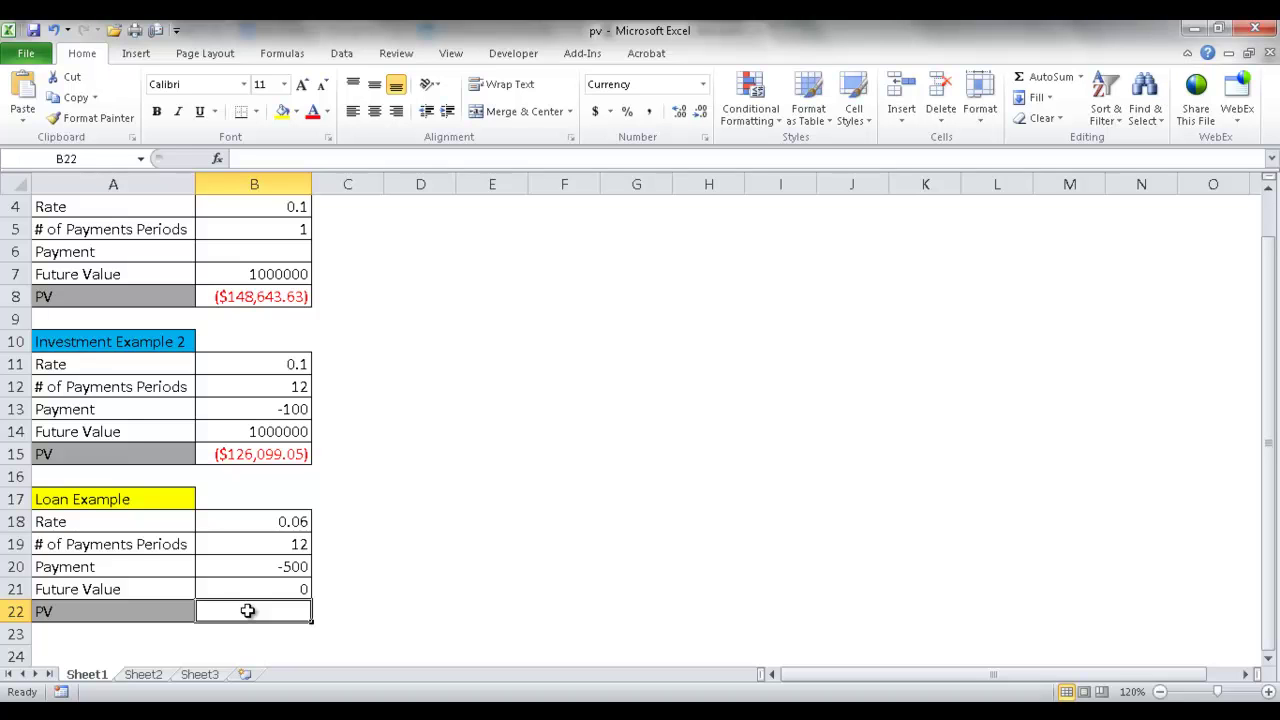
Step: Enter =PV(B18/12,B19*5,B20,B21) in B22, returning $25,862.78
{"action": "type", "text": "="}
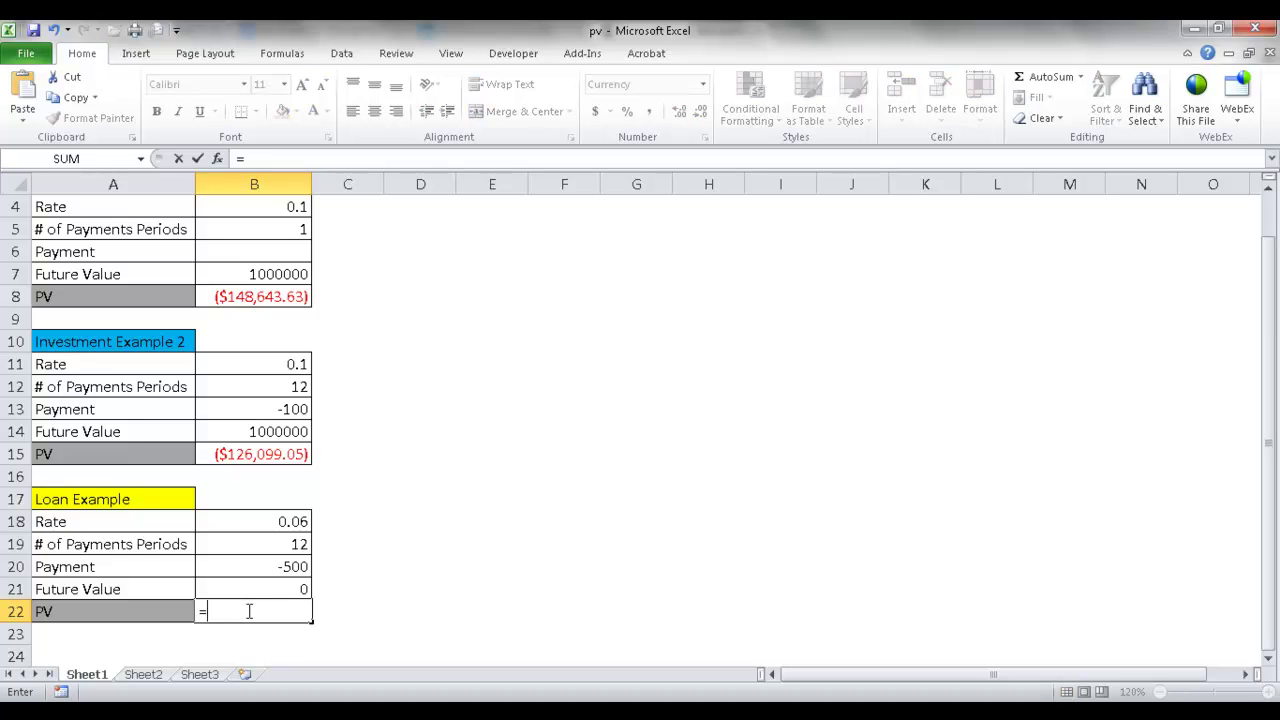
{"action": "type", "text": "pv"}
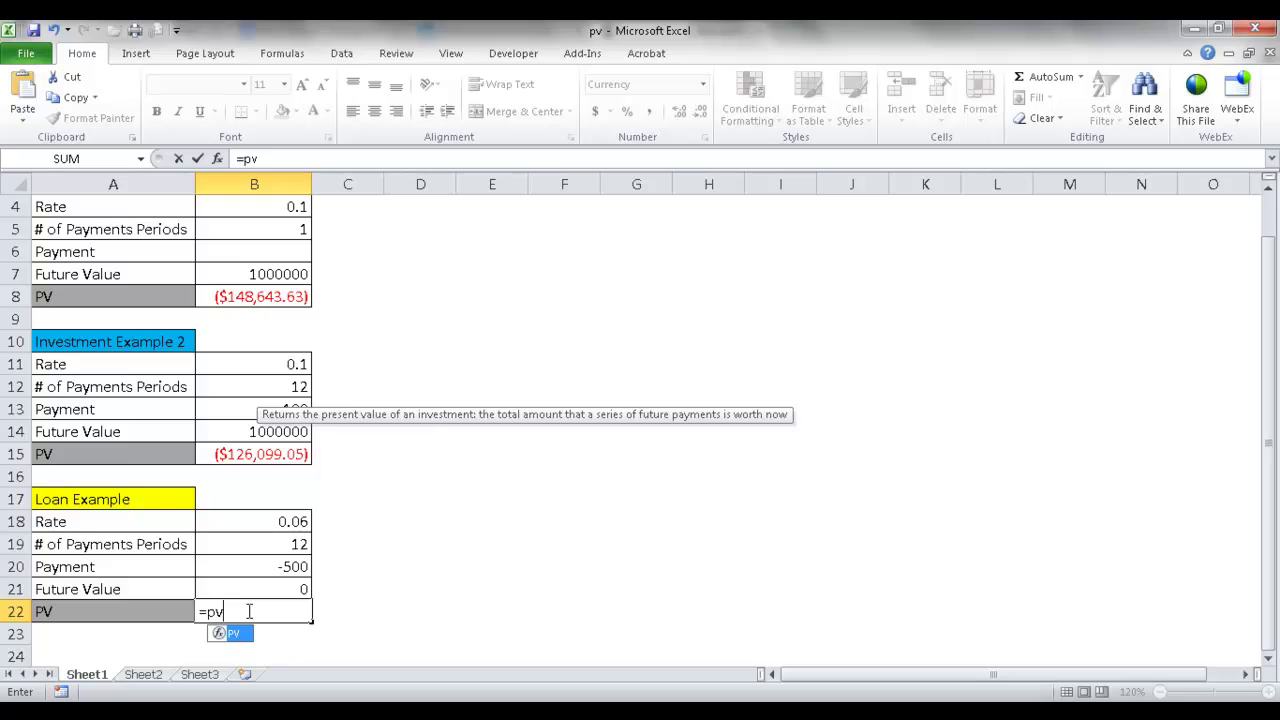
{"action": "type", "text": "("}
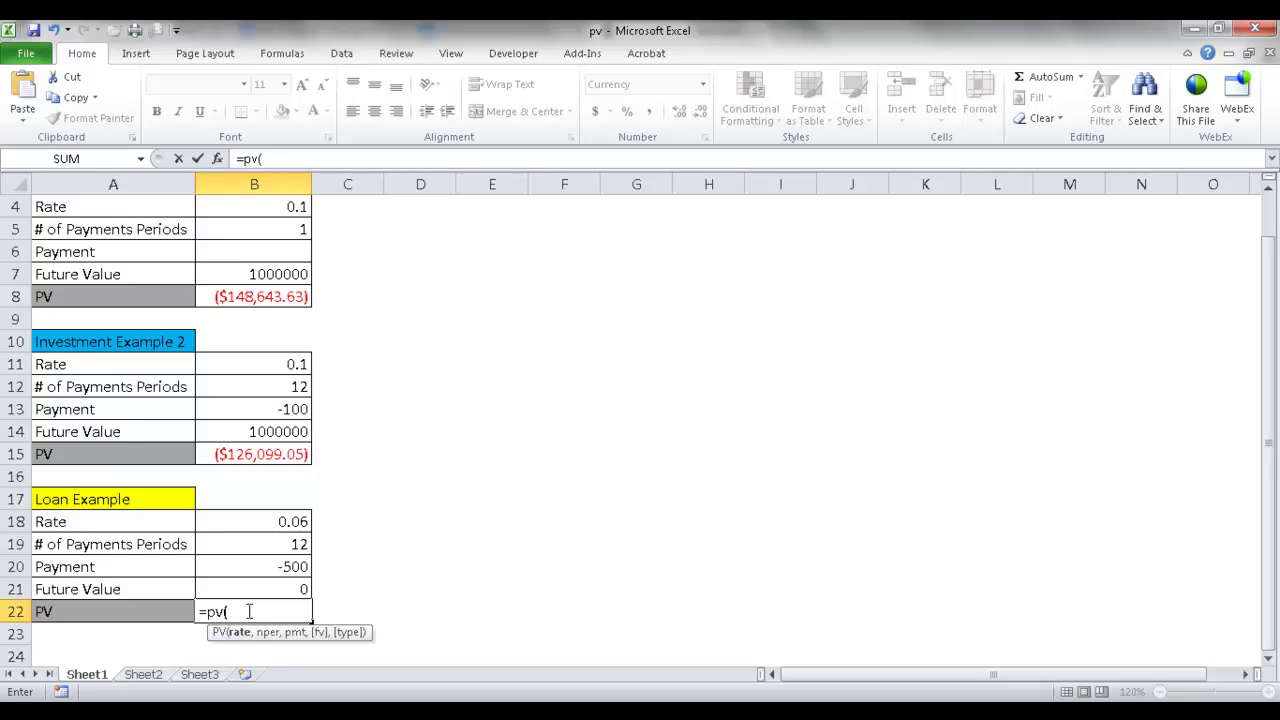
{"action": "left_click", "coordinate": [278, 522]}
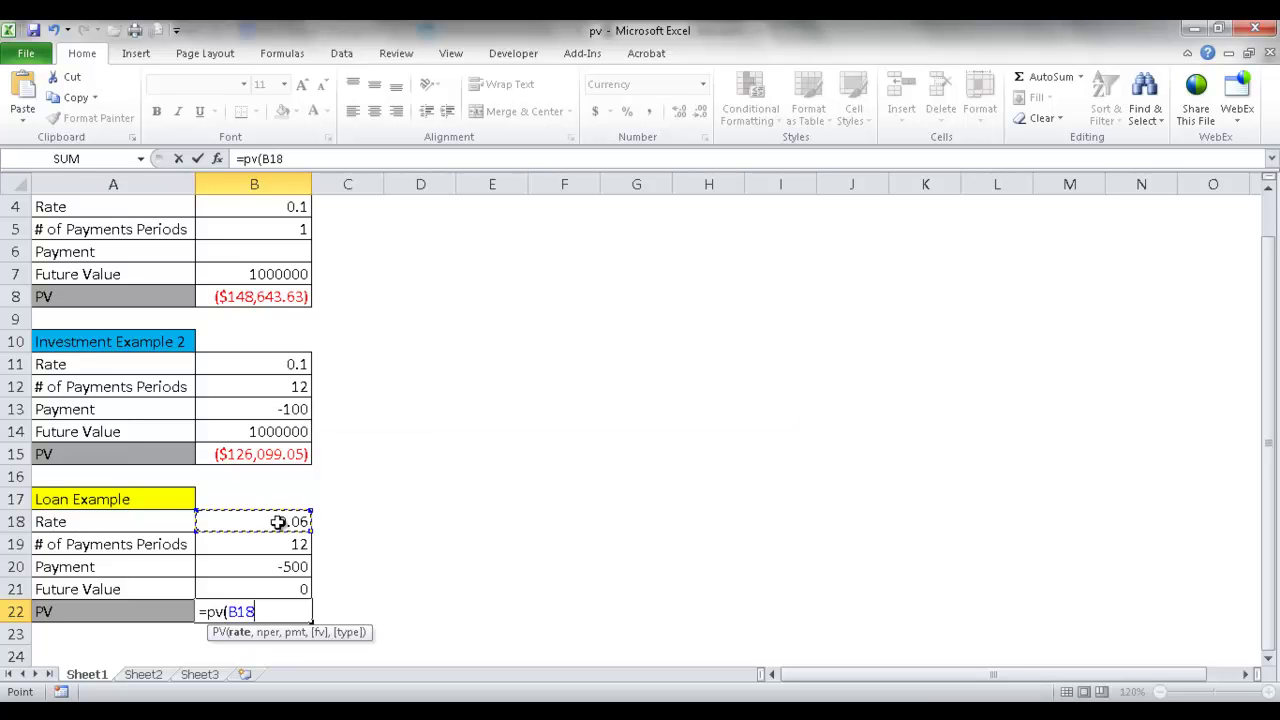
{"action": "type", "text": "/12,"}
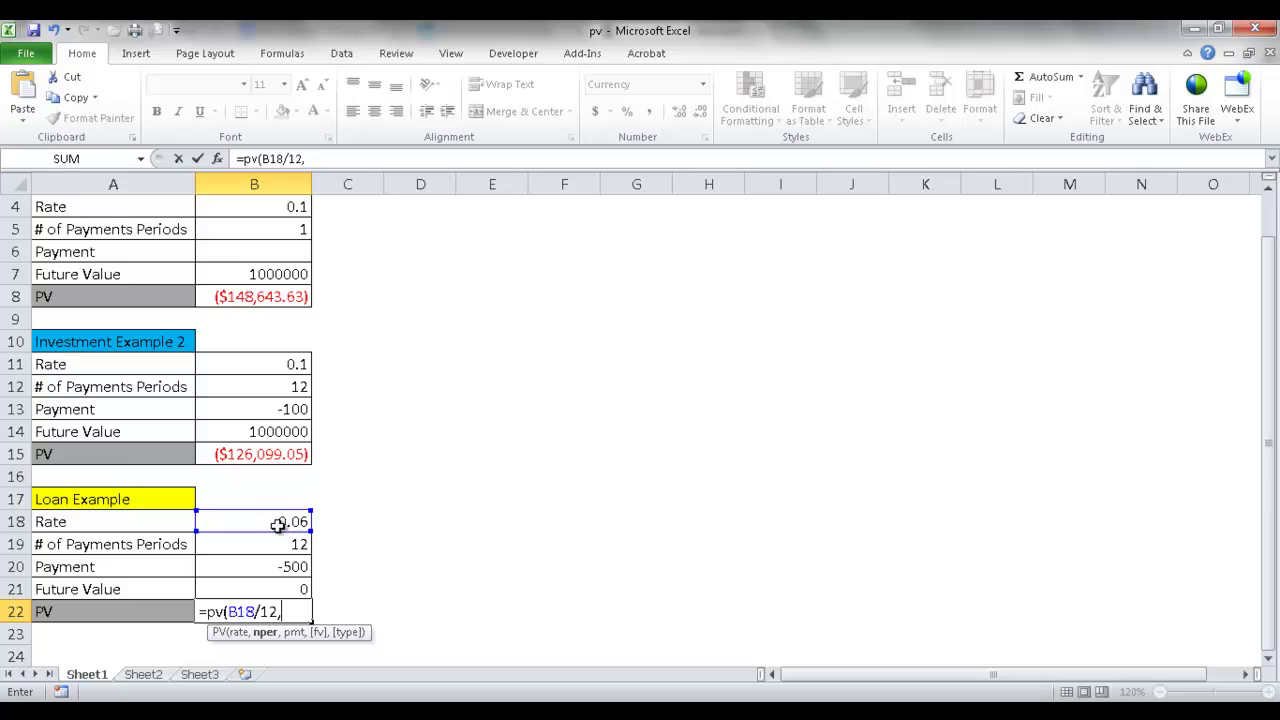
{"action": "left_click", "coordinate": [275, 544]}
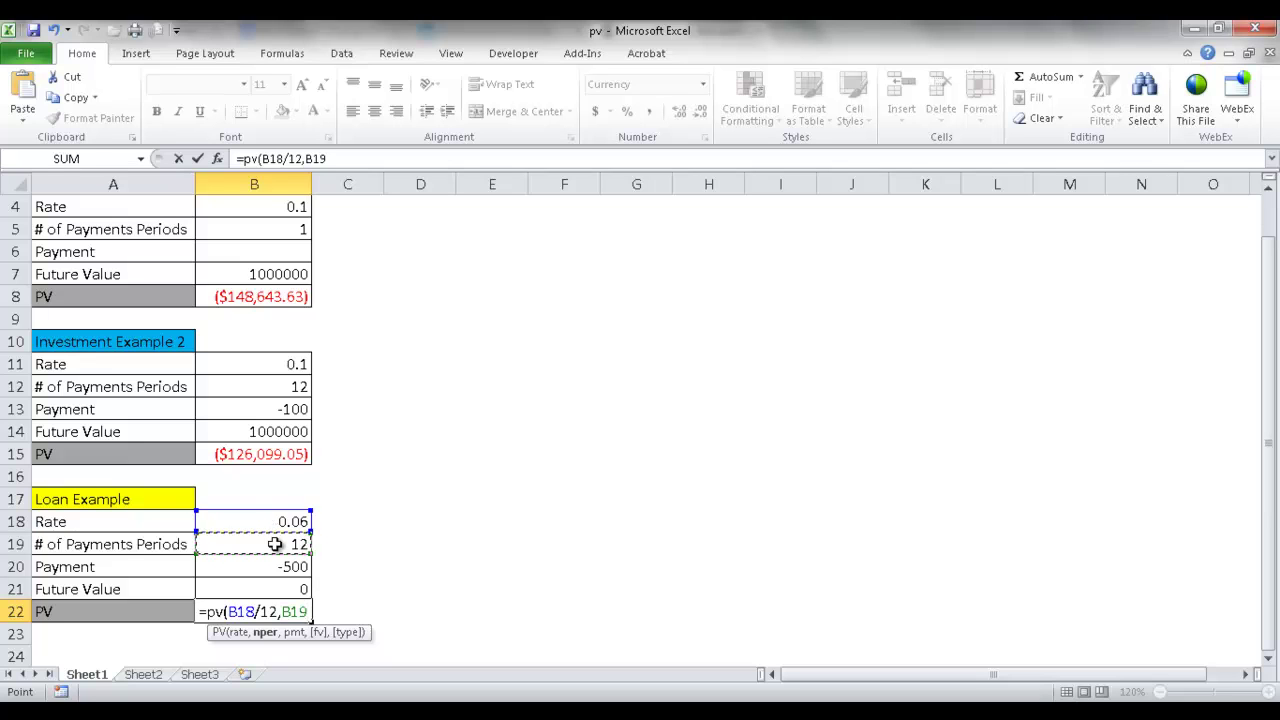
{"action": "type", "text": "*5,"}
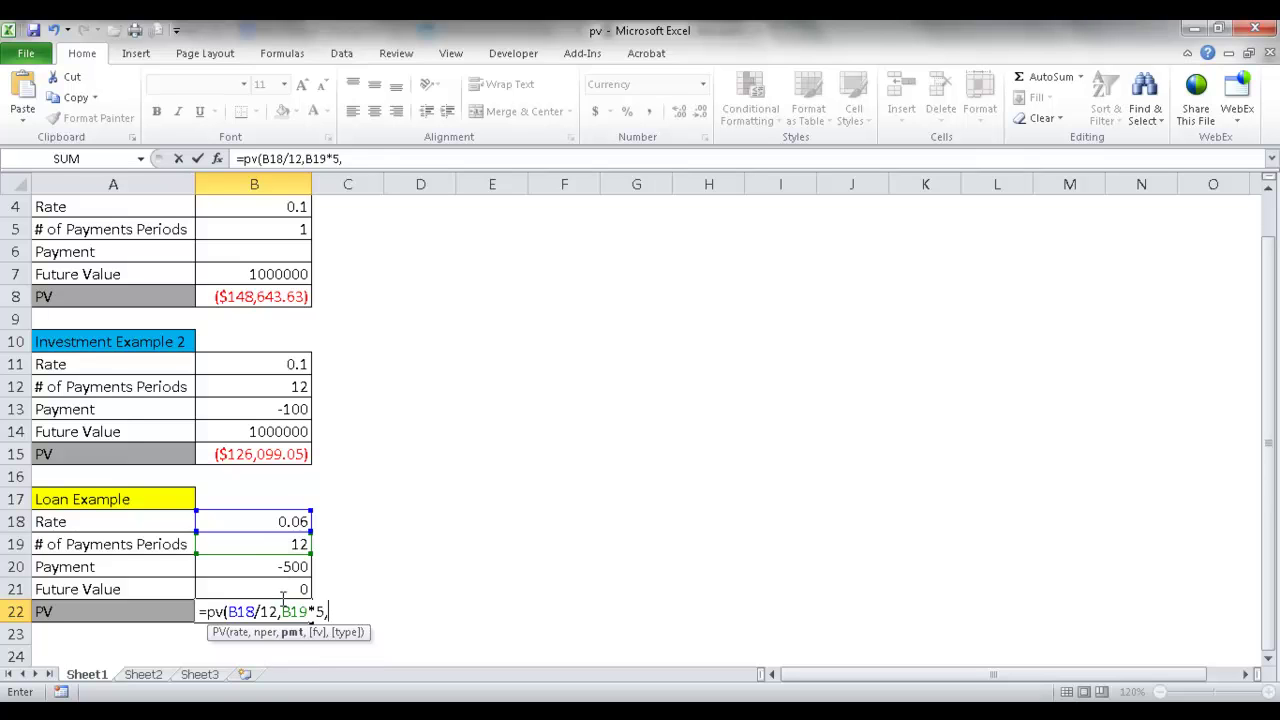
{"action": "left_click", "coordinate": [282, 566]}
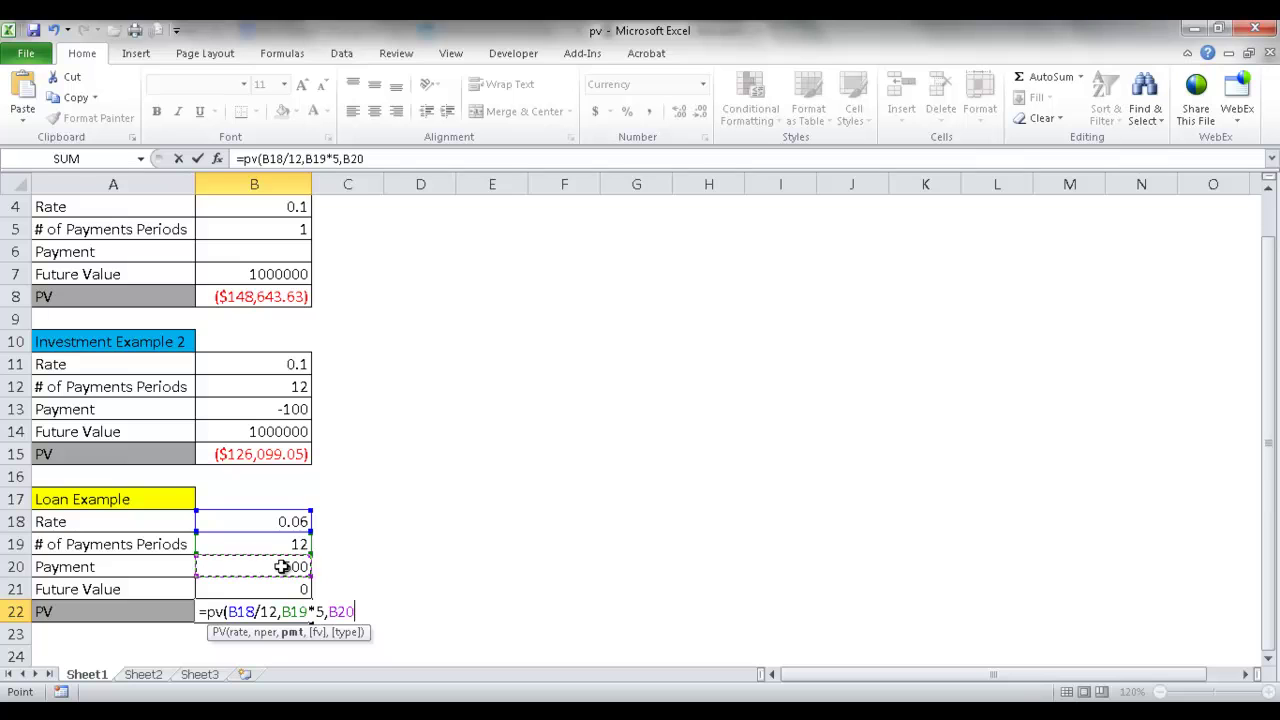
{"action": "type", "text": ","}
{"action": "left_click", "coordinate": [279, 590]}
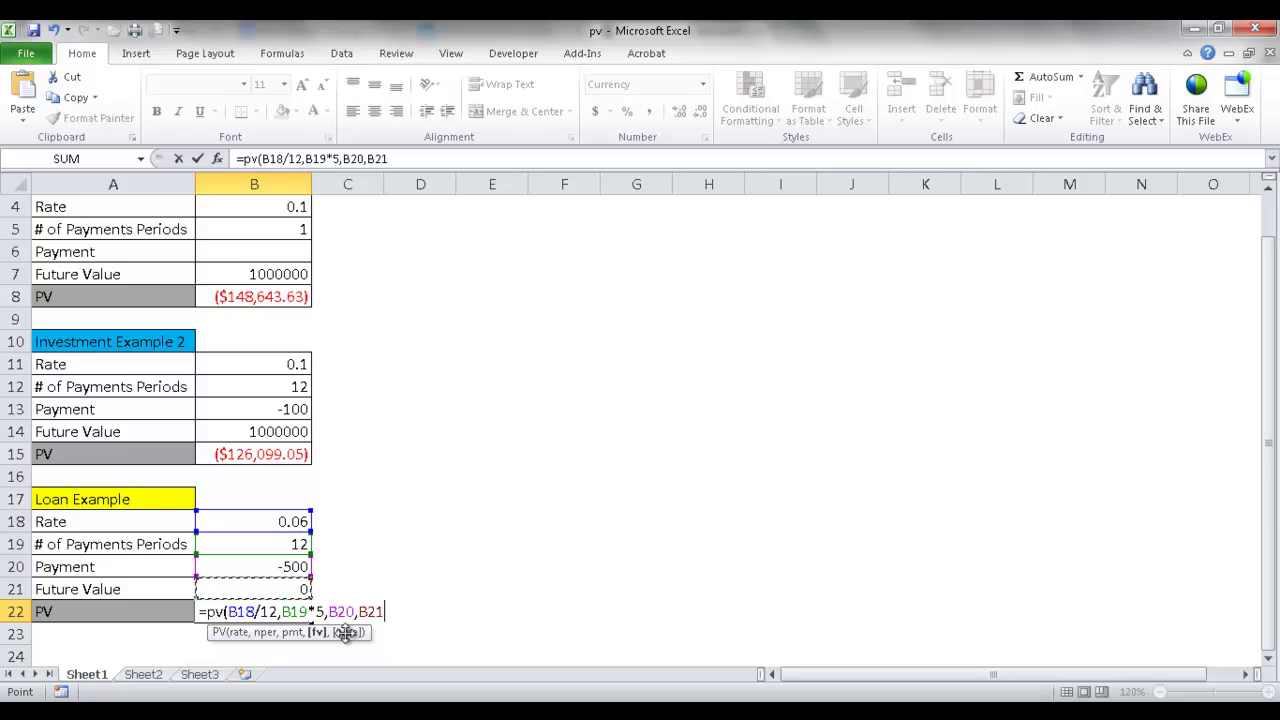
{"action": "type", "text": ")"}
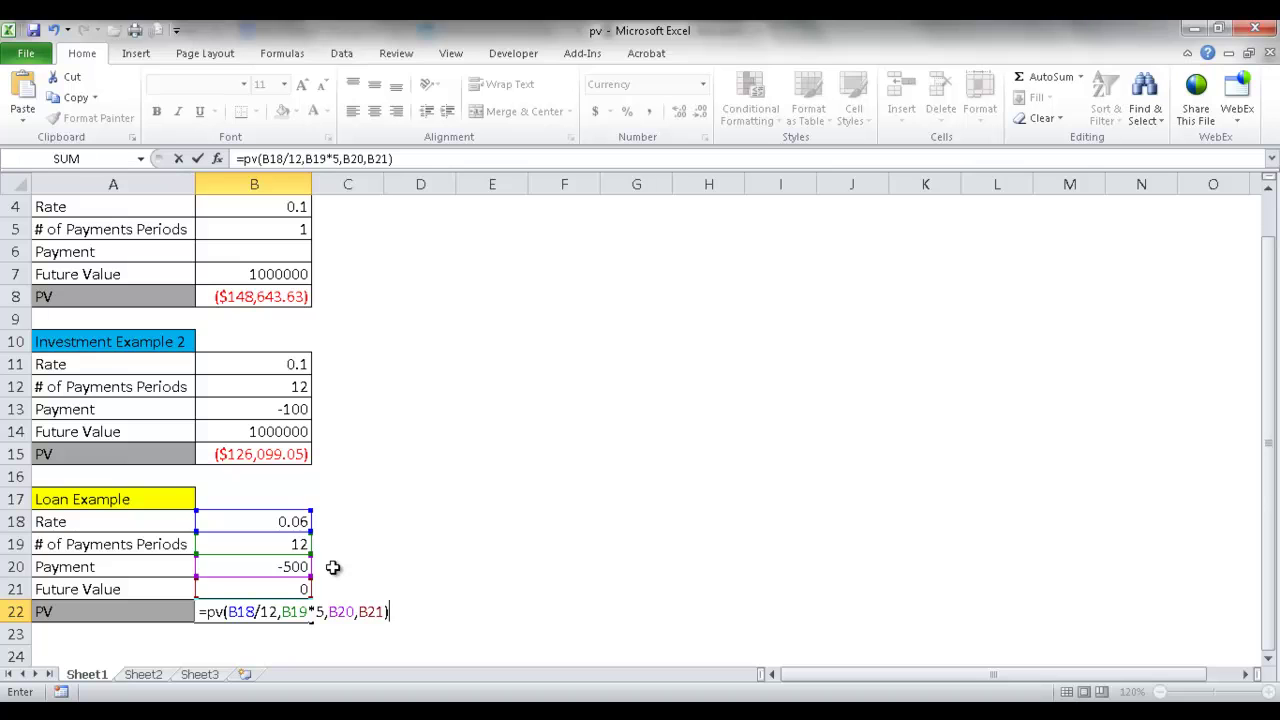
{"action": "key", "text": "ctrl+Return"}
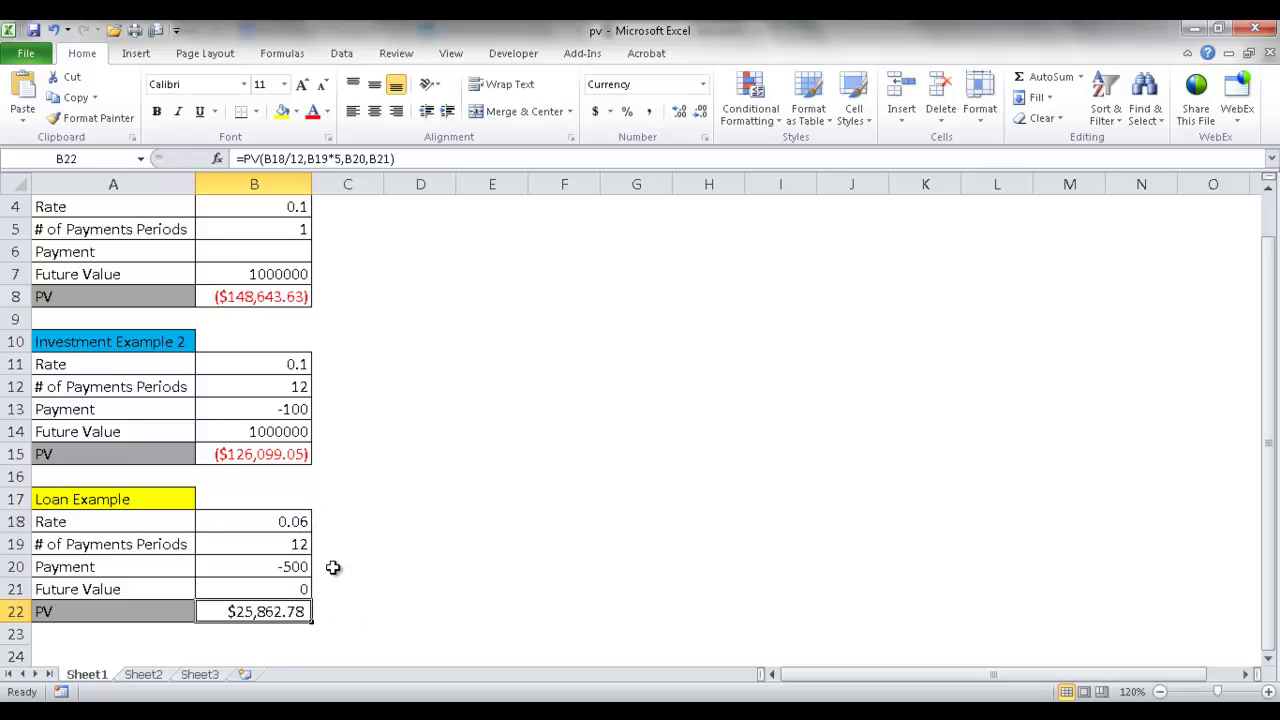